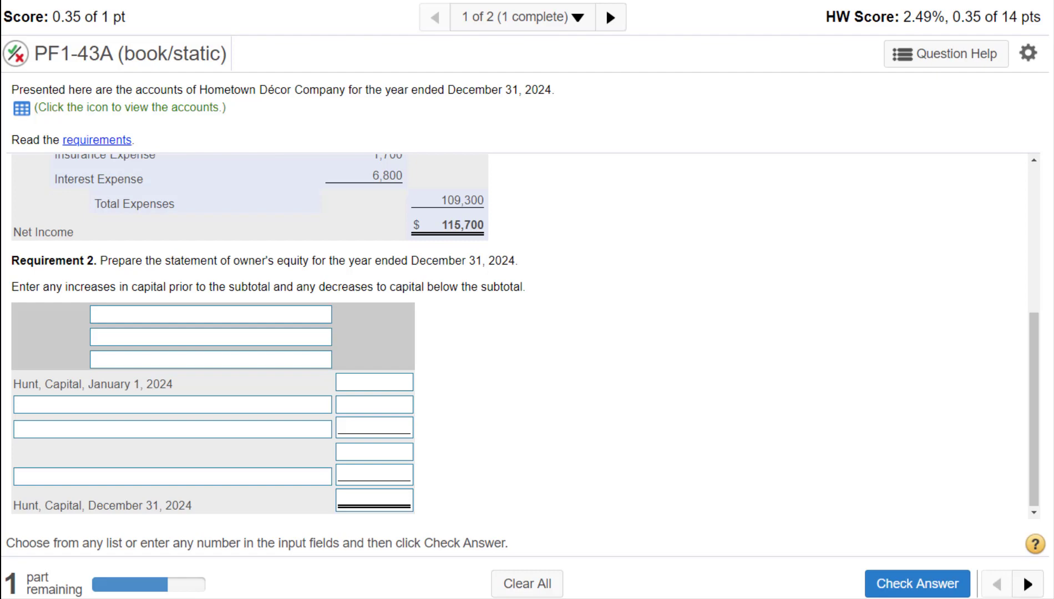
# Open the Hometown Décor accounts data table and place it beside the statement of owner's equity form.
pyautogui.moveTo(155, 261); pyautogui.dragTo(398, 258)
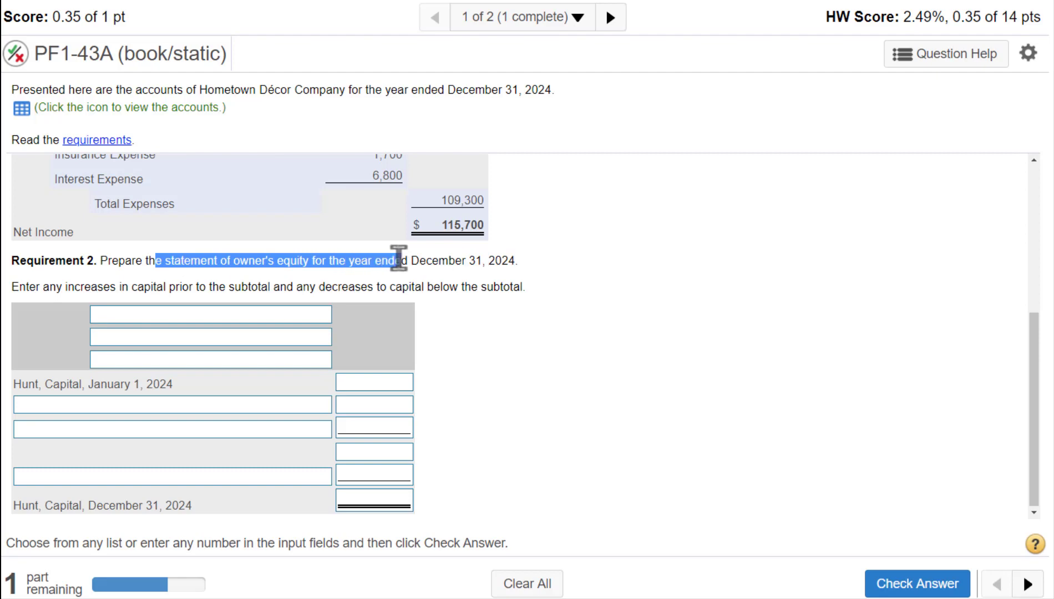
pyautogui.click(23, 108)
pyautogui.moveTo(419, 165); pyautogui.dragTo(646, 212)
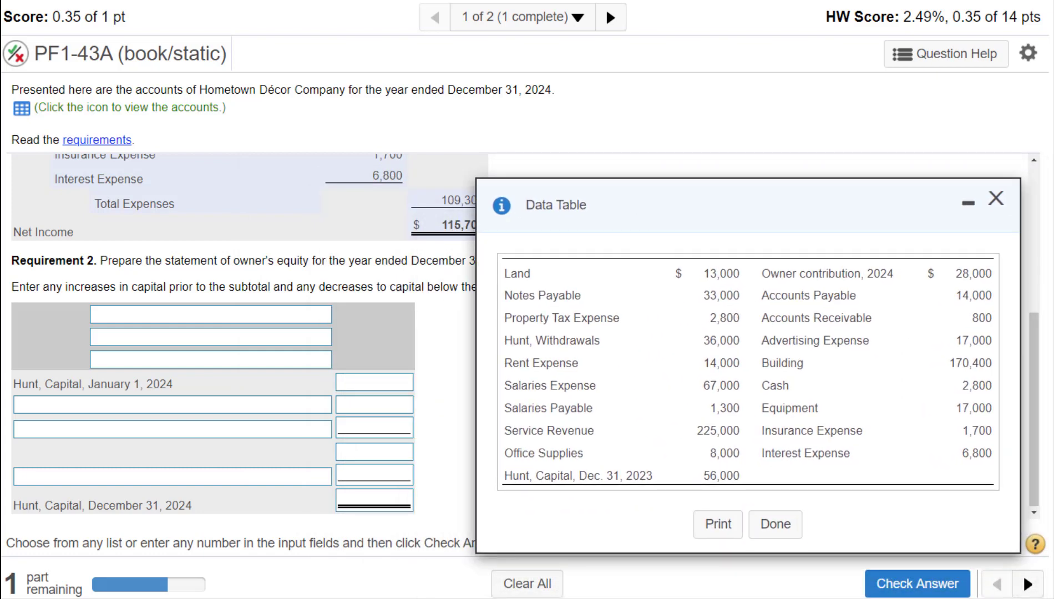
# Set the first heading line to Hometown Décor Company, leaving the second and third headings unset.
pyautogui.click(271, 314)
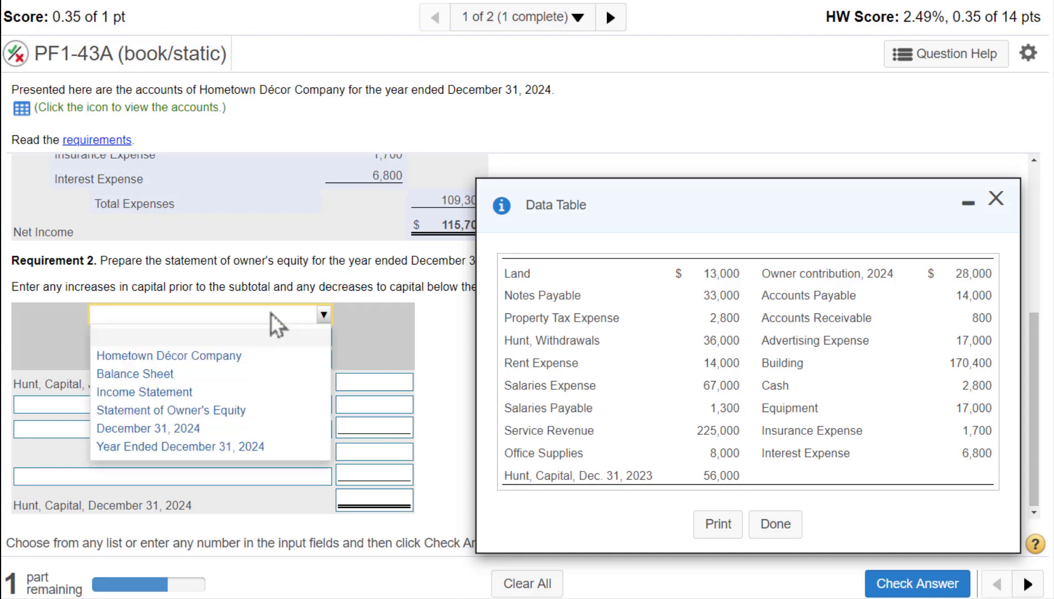
pyautogui.click(232, 356)
pyautogui.click(246, 338)
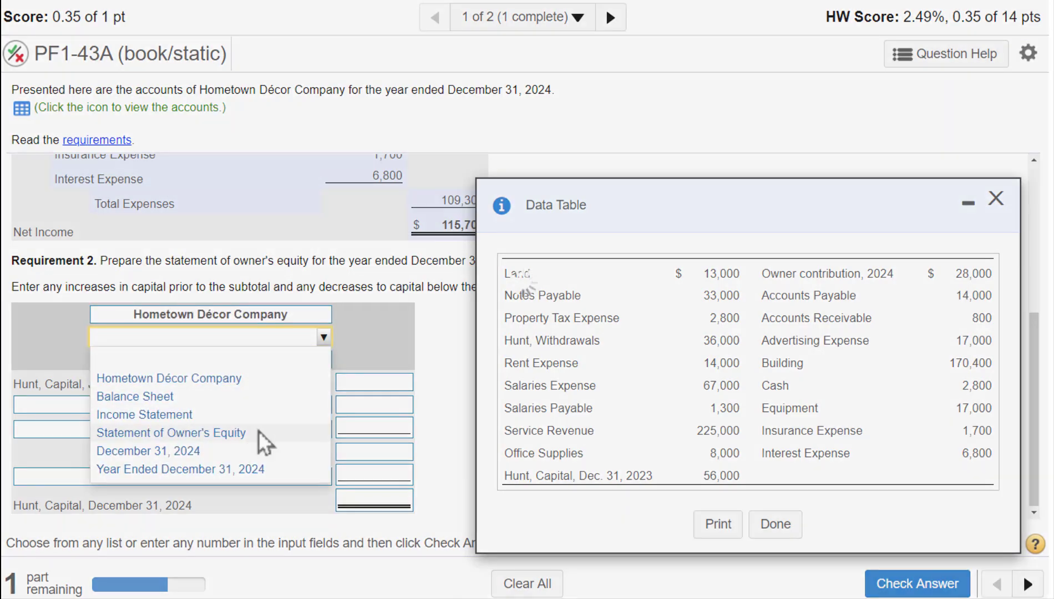
pyautogui.click(258, 432)
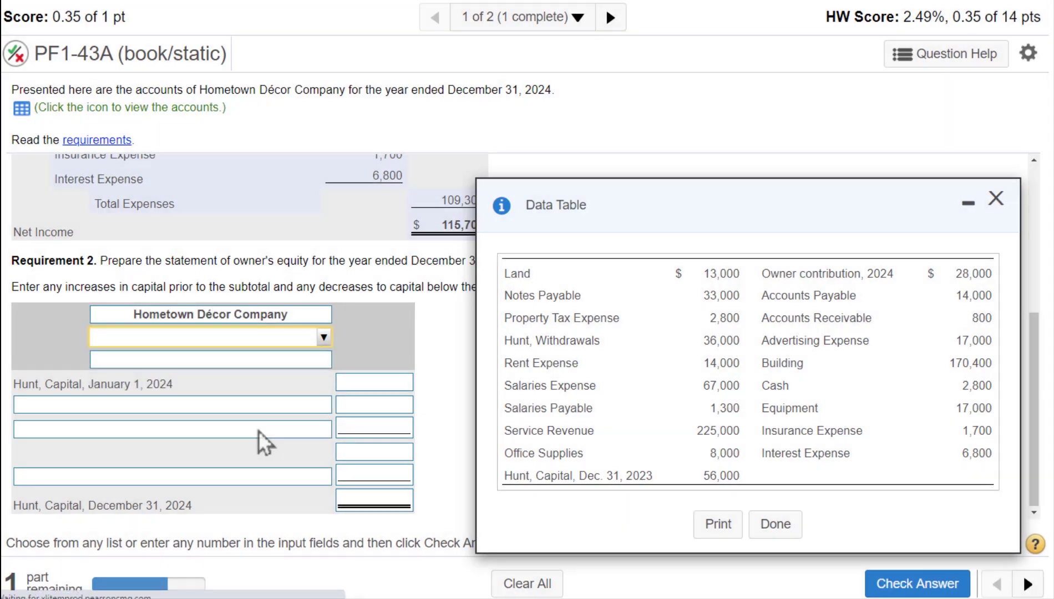
pyautogui.click(282, 359)
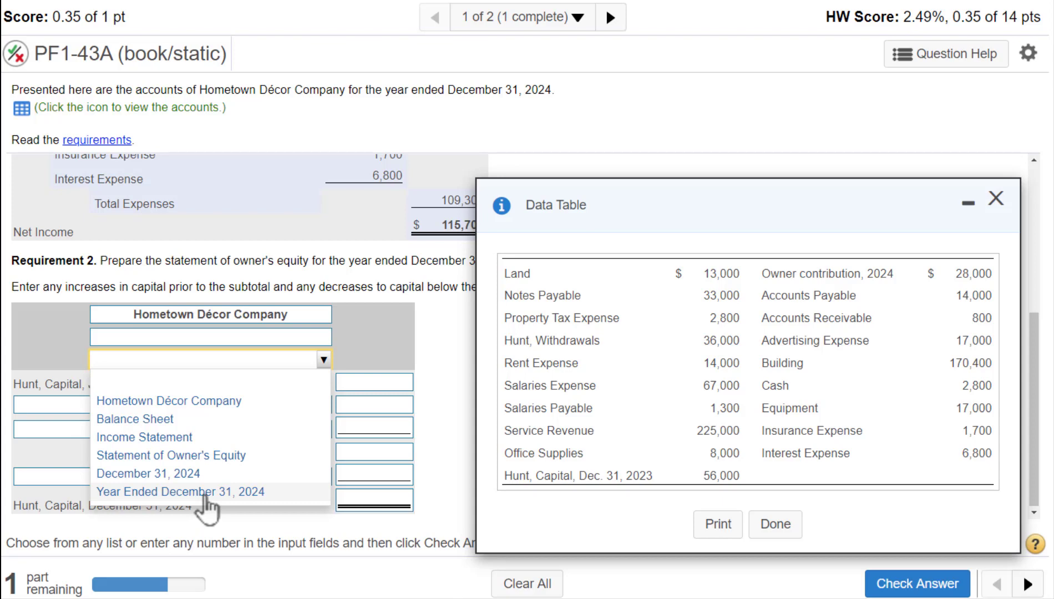
pyautogui.click(371, 338)
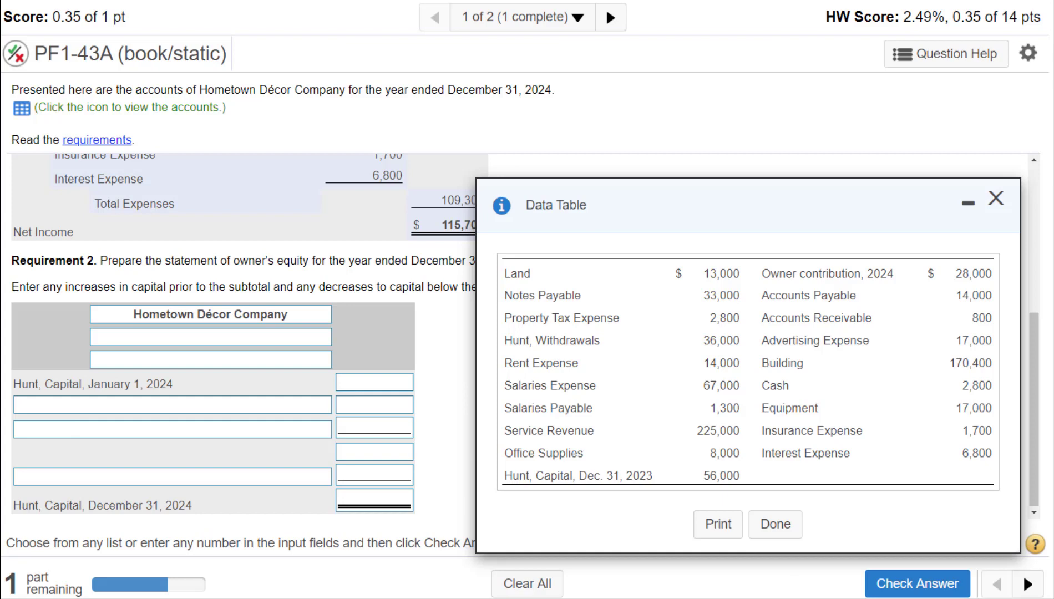
pyautogui.moveTo(1053, 211)
pyautogui.mouseDown()
pyautogui.moveTo(898, 78)
pyautogui.moveTo(782, 50)
pyautogui.moveTo(676, 52)
pyautogui.mouseUp()
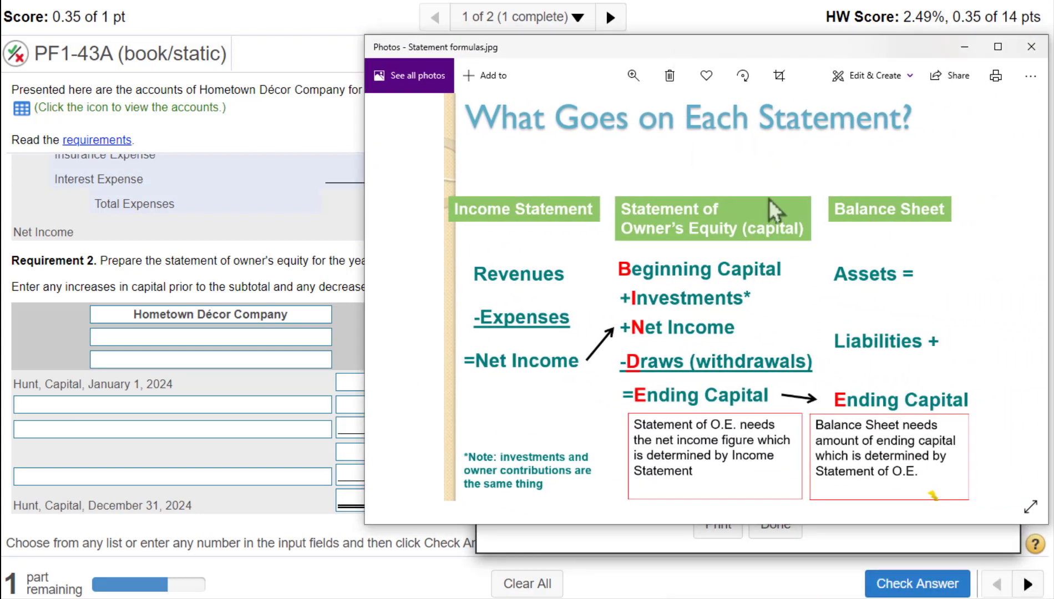
pyautogui.moveTo(708, 152)
pyautogui.mouseDown()
pyautogui.moveTo(592, 280)
pyautogui.moveTo(678, 161)
pyautogui.mouseUp()
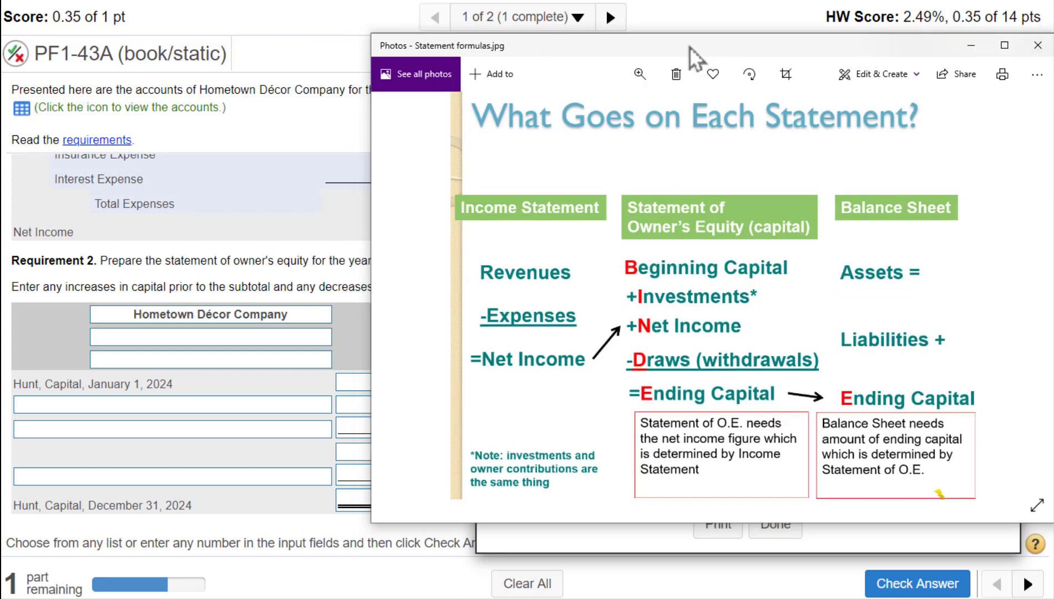
pyautogui.moveTo(689, 49); pyautogui.dragTo(1053, 49)
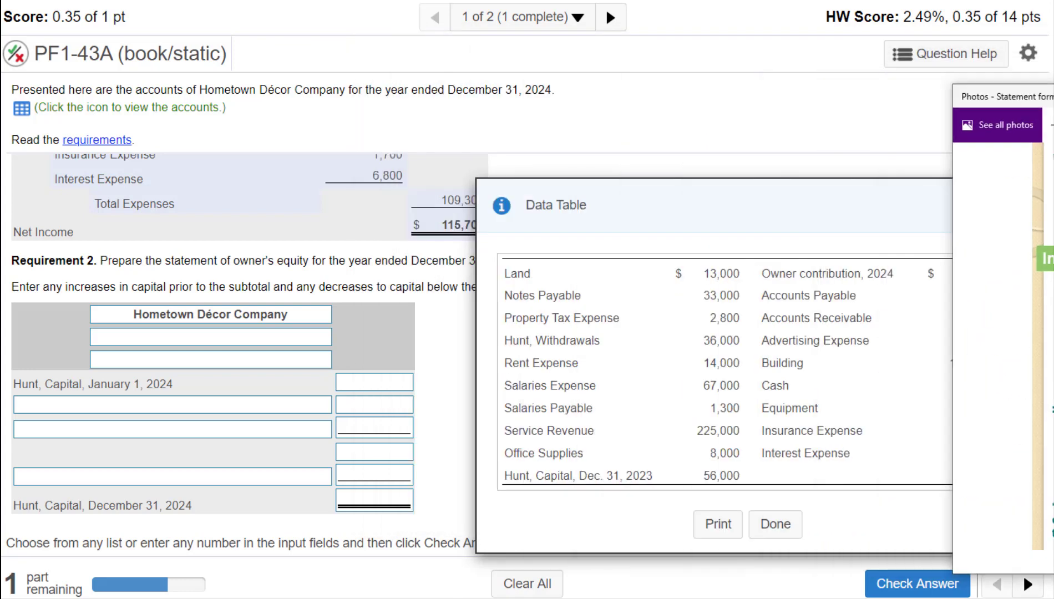
# Set the second heading to Statement of Owner's Equity and the third to Year Ended December 31, 2024.
pyautogui.click(275, 340)
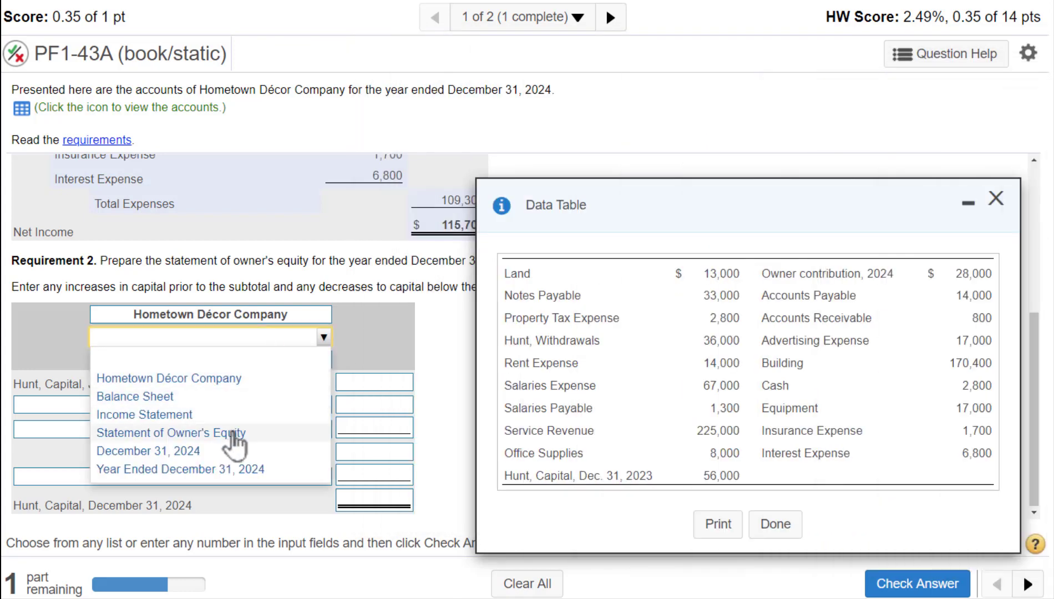
pyautogui.click(233, 433)
pyautogui.click(278, 360)
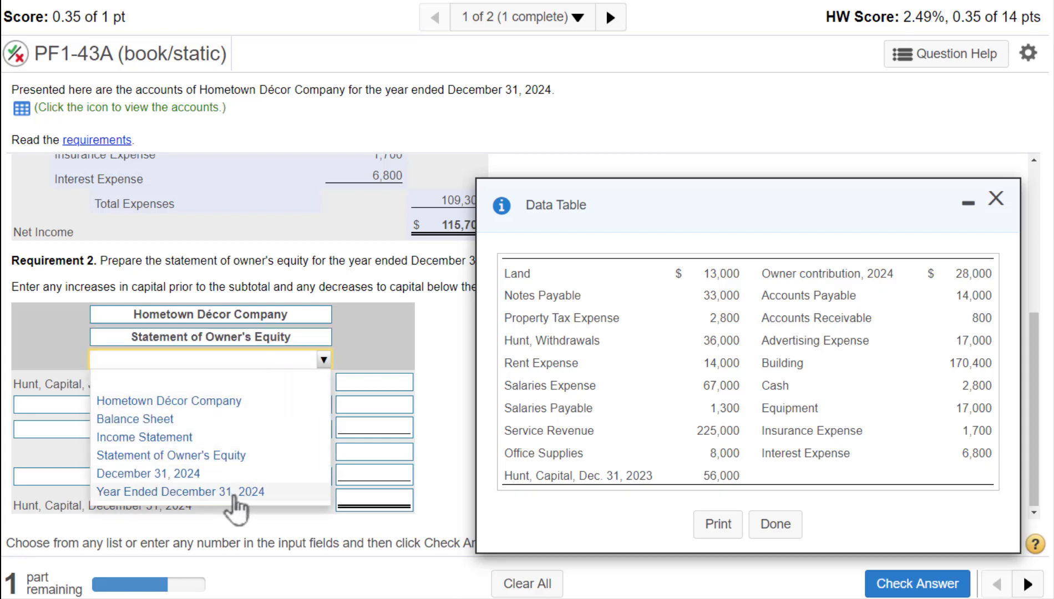
pyautogui.click(234, 495)
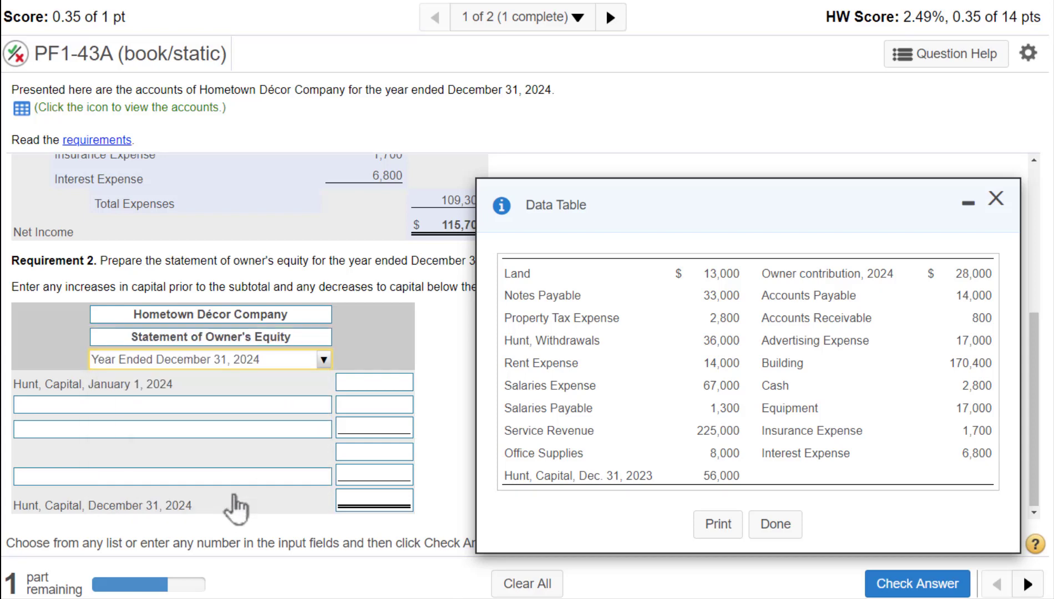
pyautogui.hotkey('alt', 'Tab')
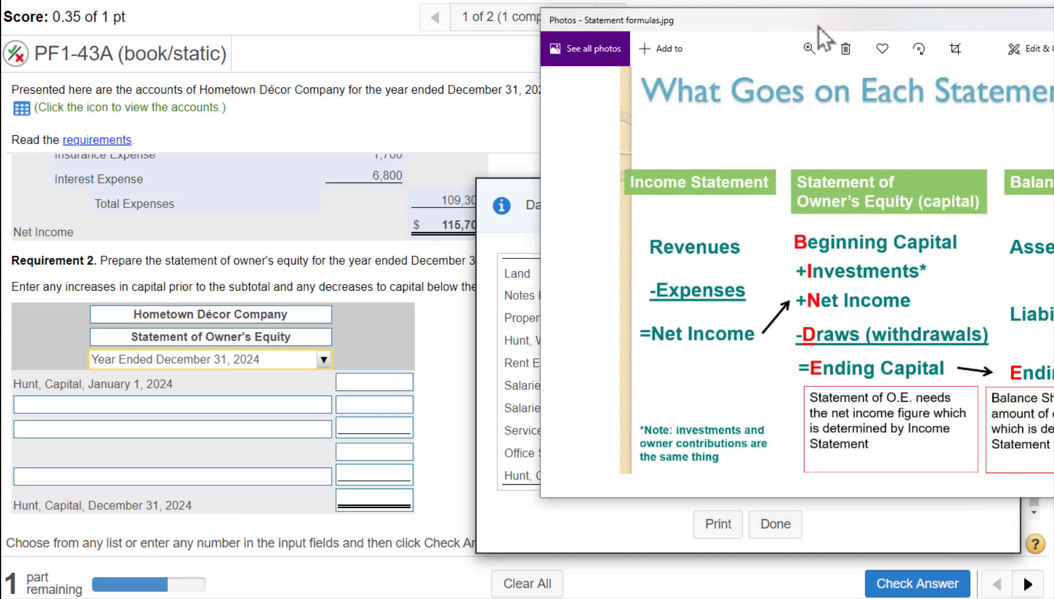
pyautogui.moveTo(818, 27); pyautogui.dragTo(738, 31)
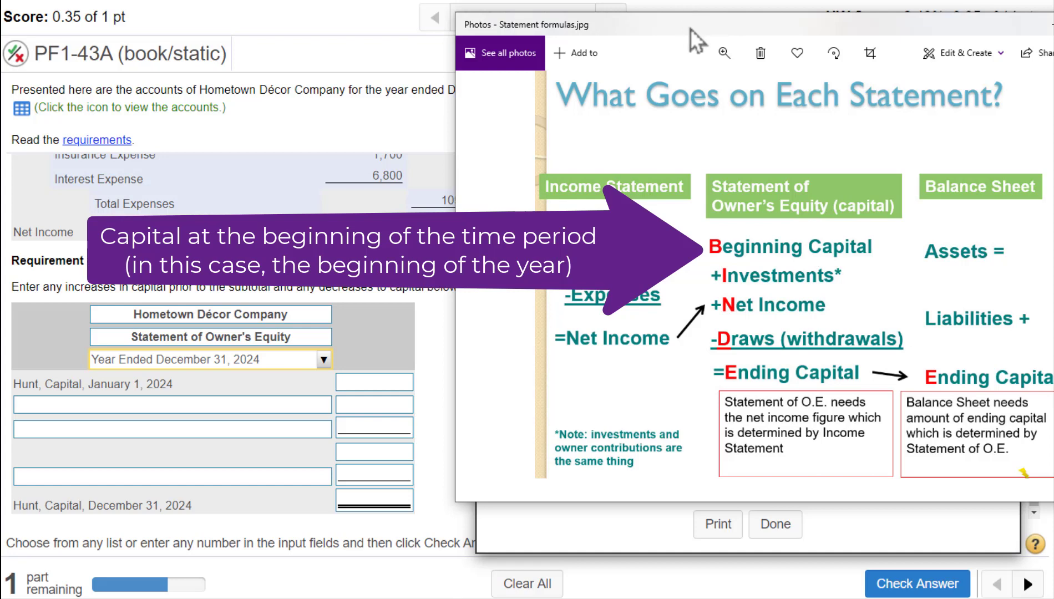
pyautogui.press('super+Down')
pyautogui.moveTo(816, 231); pyautogui.dragTo(638, 204)
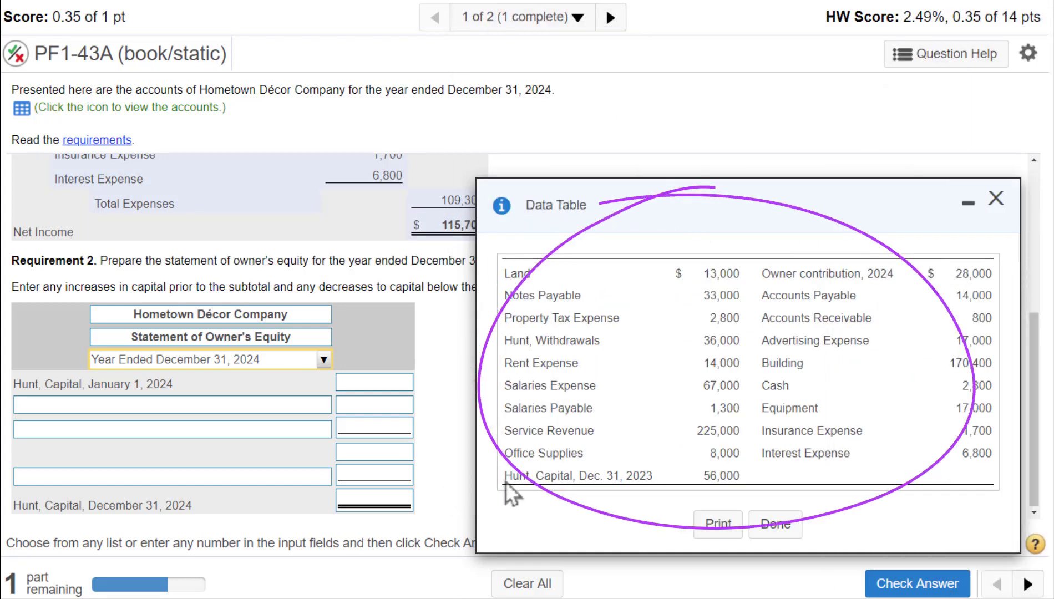
# Copy the 56,000 Dec. 31, 2023 capital from the data table into the January 1, 2024 capital field.
pyautogui.moveTo(503, 476)
pyautogui.mouseDown()
pyautogui.moveTo(573, 477)
pyautogui.moveTo(631, 496)
pyautogui.moveTo(639, 482)
pyautogui.moveTo(663, 480)
pyautogui.mouseUp()
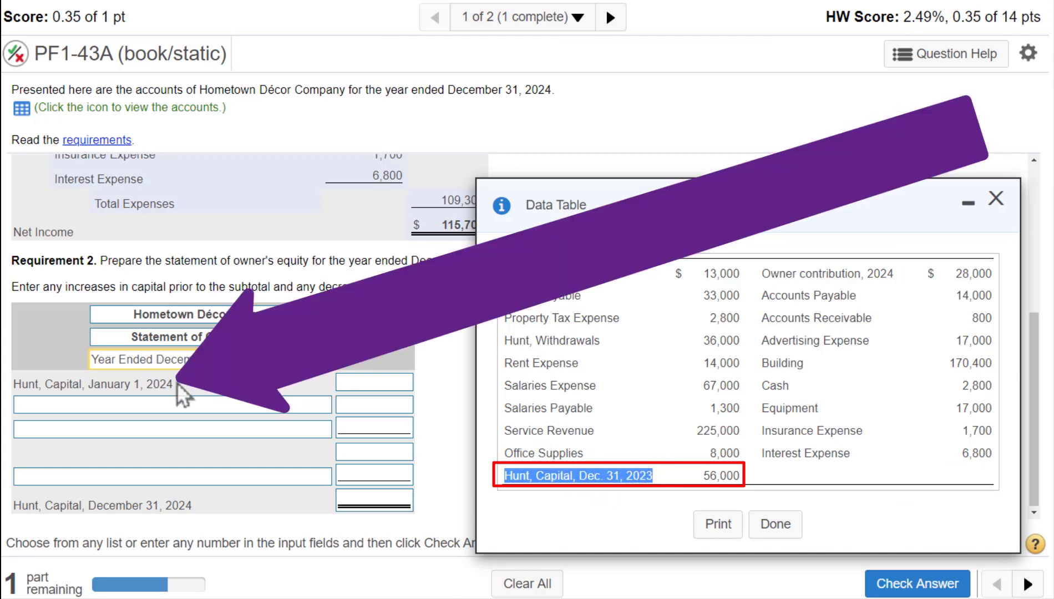
pyautogui.moveTo(174, 385); pyautogui.dragTo(30, 385)
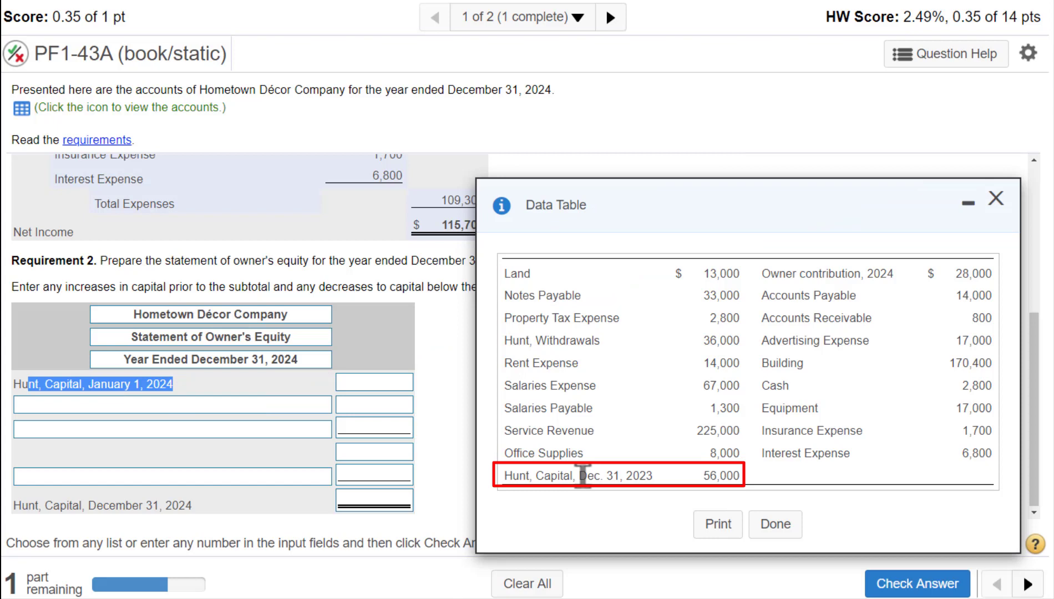
pyautogui.moveTo(582, 476); pyautogui.dragTo(650, 476)
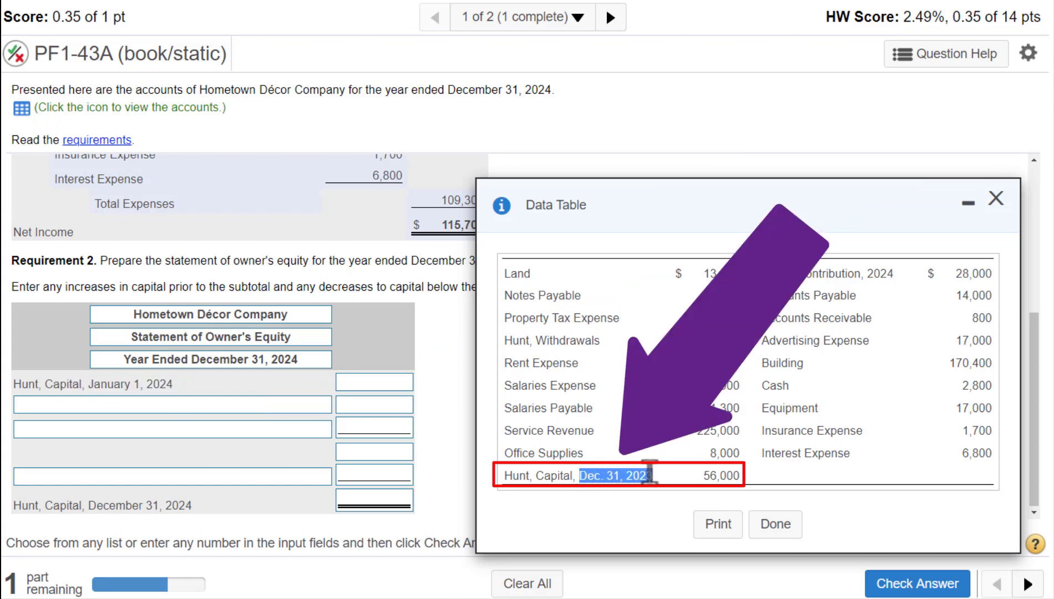
pyautogui.doubleClick(715, 475)
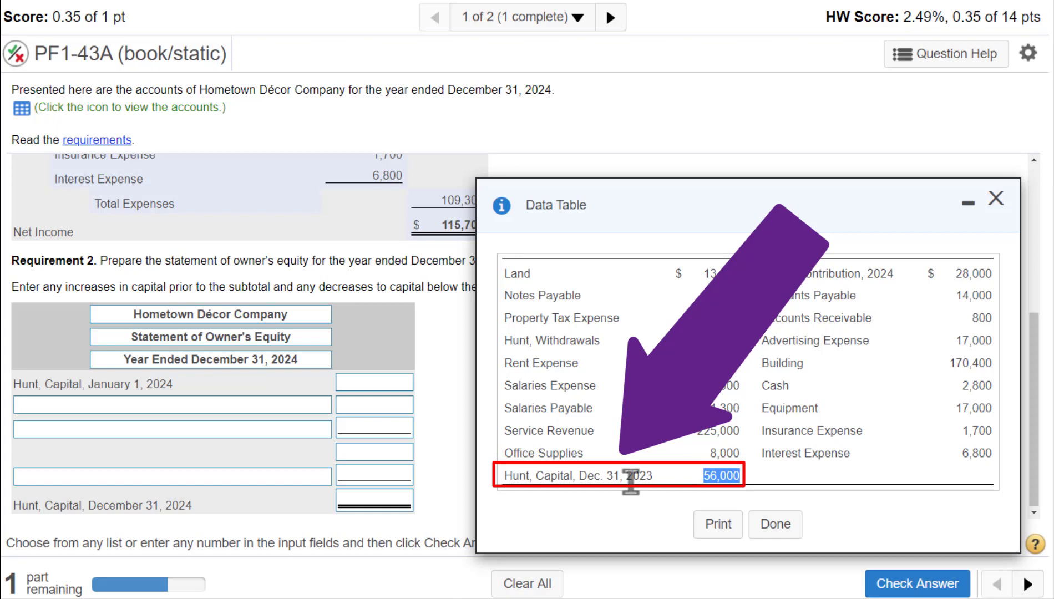
pyautogui.moveTo(603, 477); pyautogui.dragTo(635, 480)
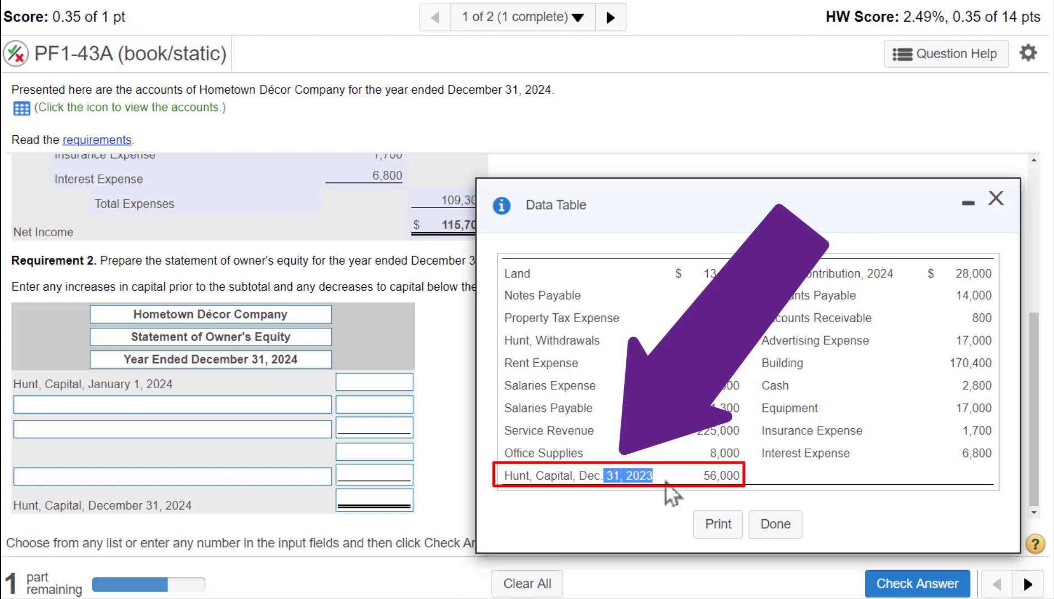
pyautogui.doubleClick(716, 476)
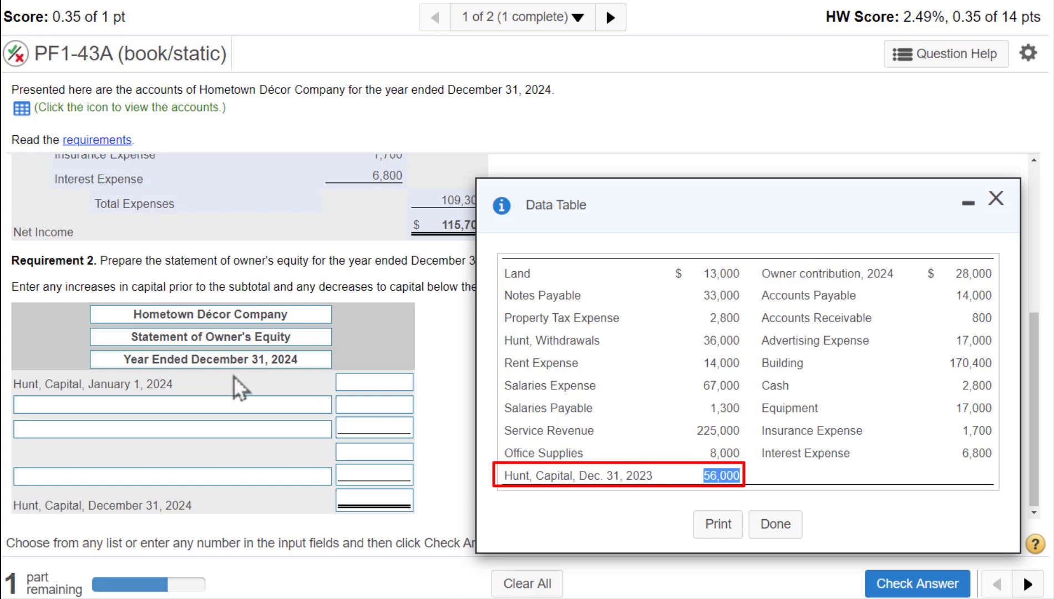
pyautogui.moveTo(173, 383); pyautogui.dragTo(66, 382)
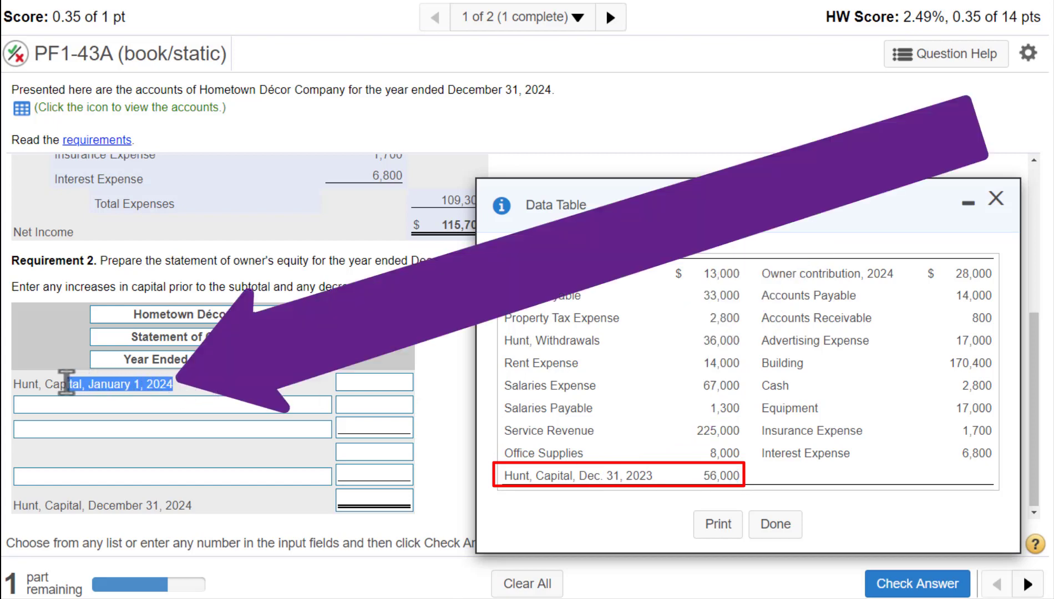
pyautogui.doubleClick(721, 476)
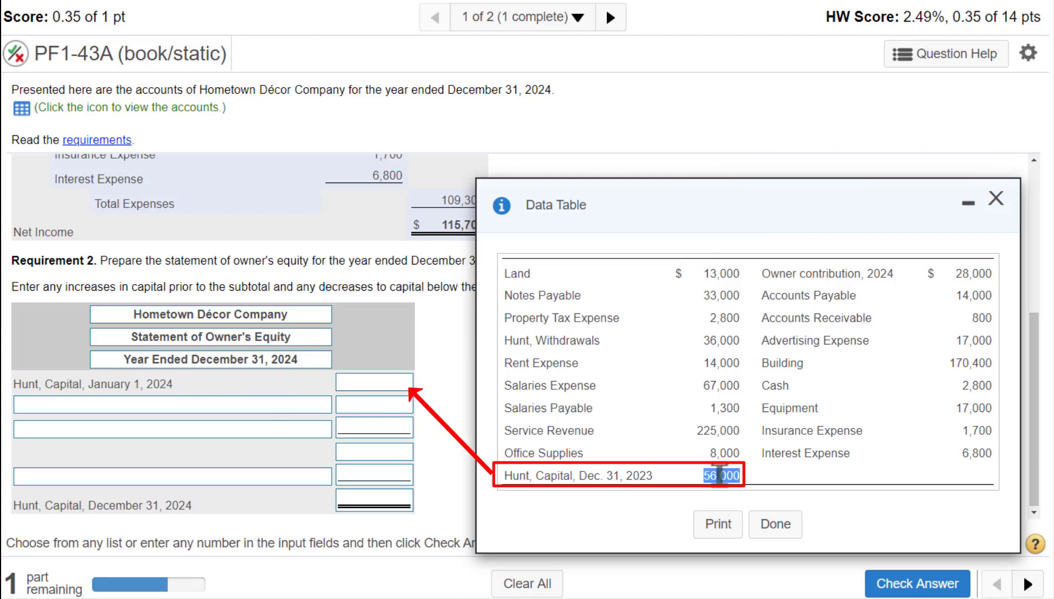
pyautogui.hotkey('ctrl', 'c')
pyautogui.click(372, 386)
pyautogui.hotkey('ctrl', 'v')
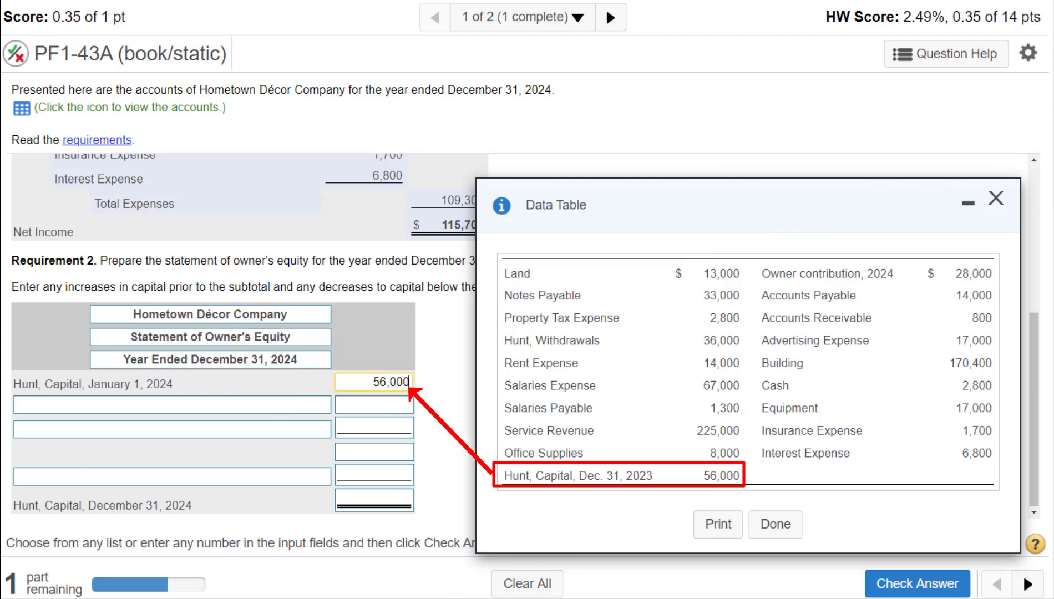
pyautogui.hotkey('alt', 'Tab')
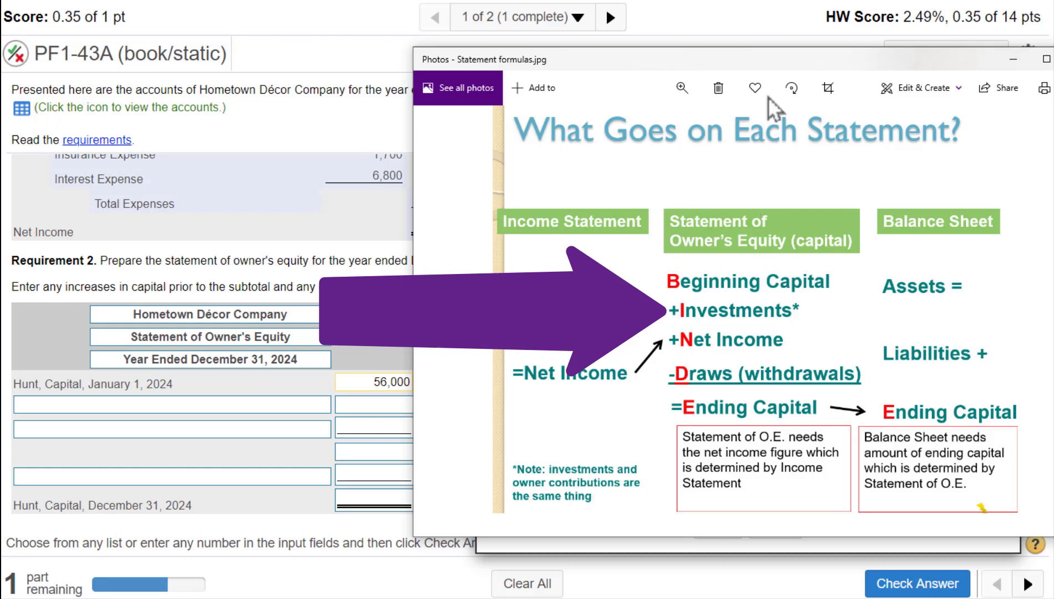
# Enter a 28,000 Owner contribution line beneath the 56,000 beginning capital.
pyautogui.moveTo(748, 60); pyautogui.dragTo(1053, 166)
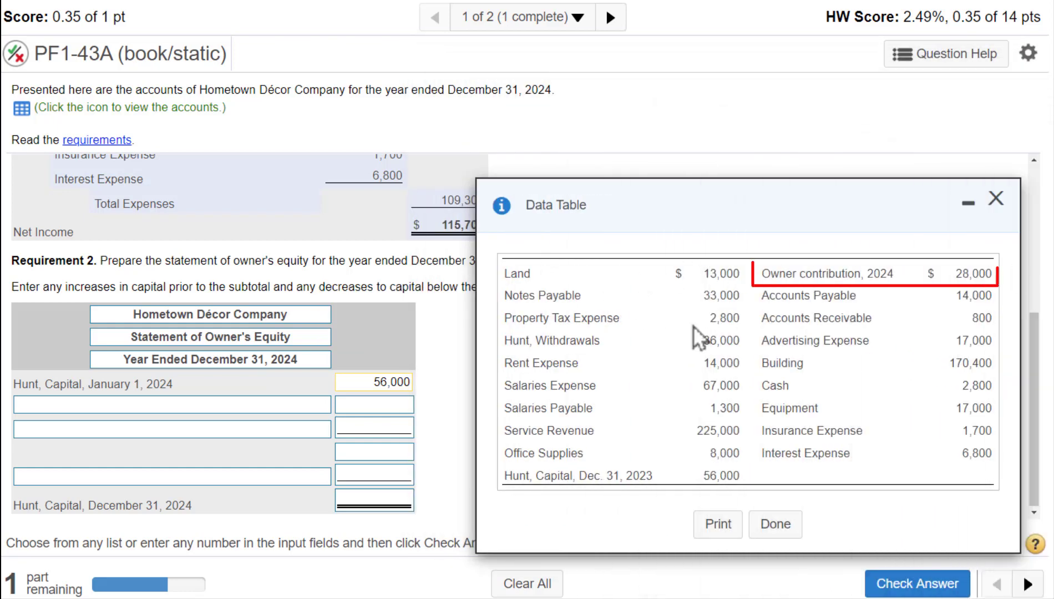
pyautogui.moveTo(764, 270); pyautogui.dragTo(961, 270)
pyautogui.doubleClick(961, 272)
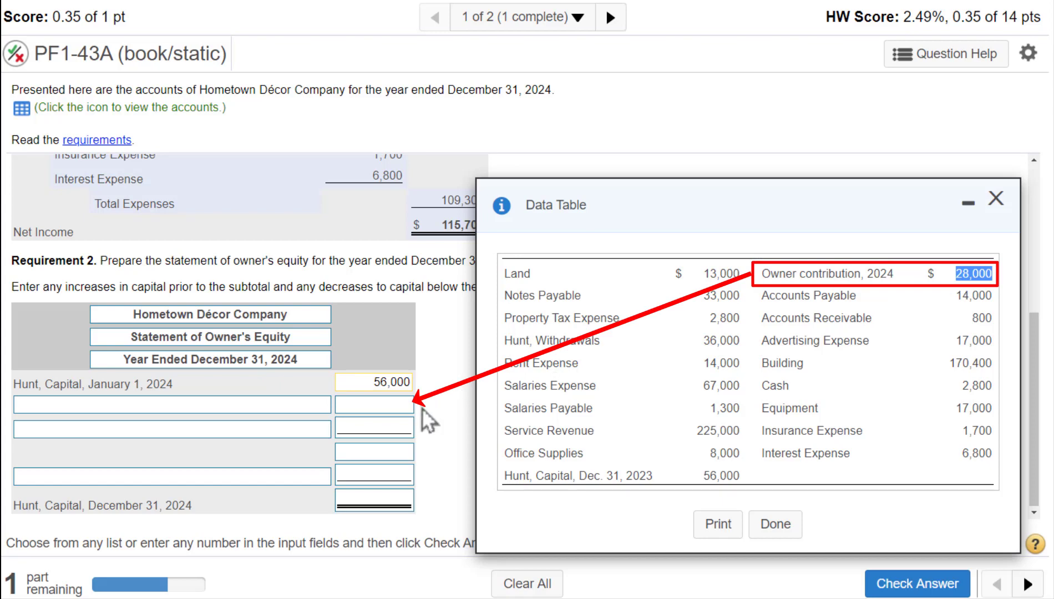
pyautogui.click(393, 411)
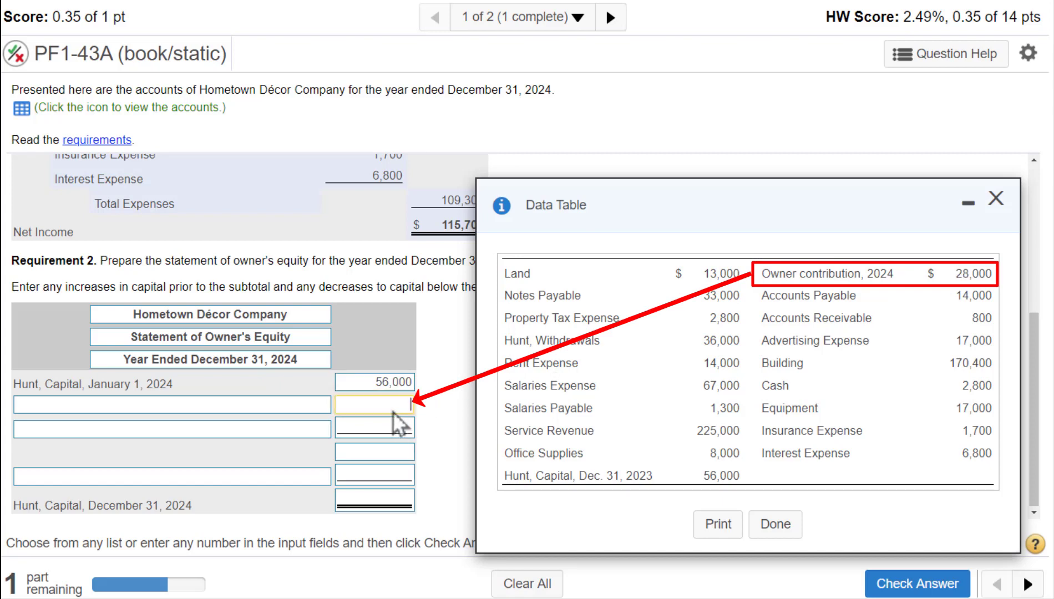
pyautogui.click(299, 403)
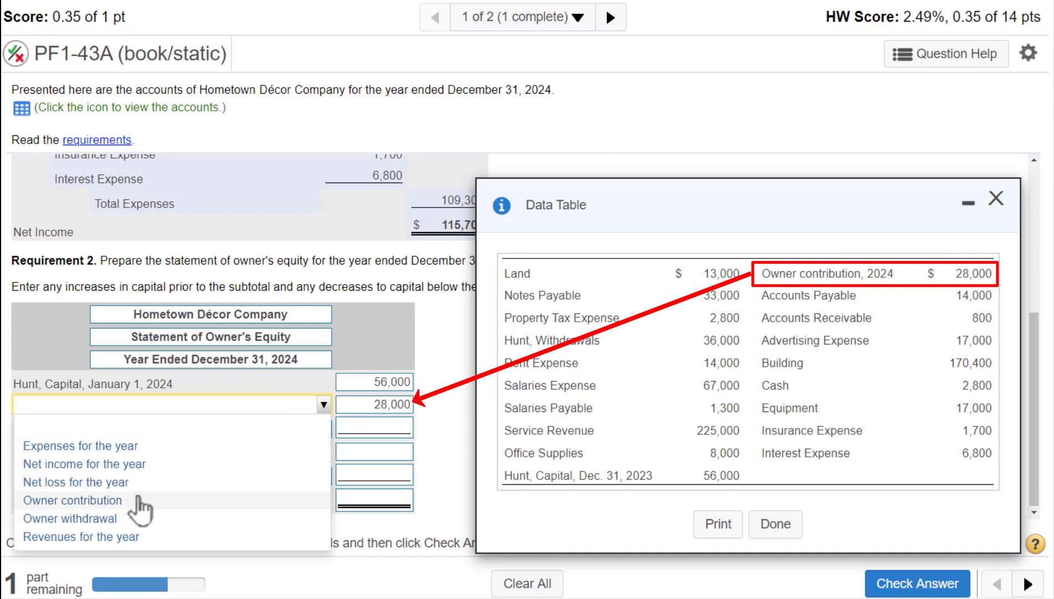
pyautogui.click(137, 501)
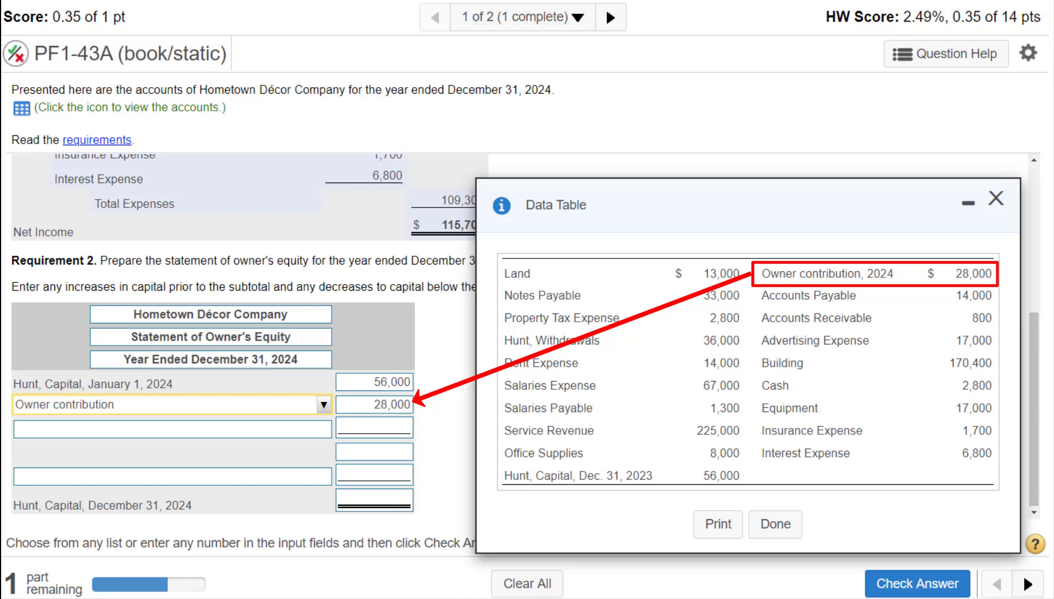
pyautogui.hotkey('alt', 'Tab')
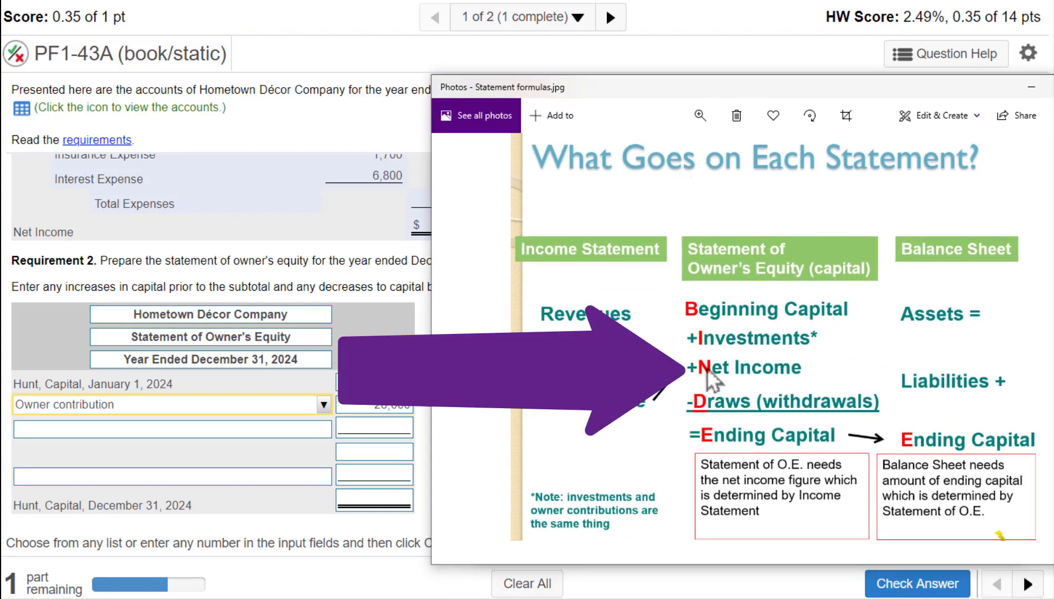
# Move the statement formulas picture off the homework page so the accounts data table shows.
pyautogui.hotkey('alt', 'Tab')
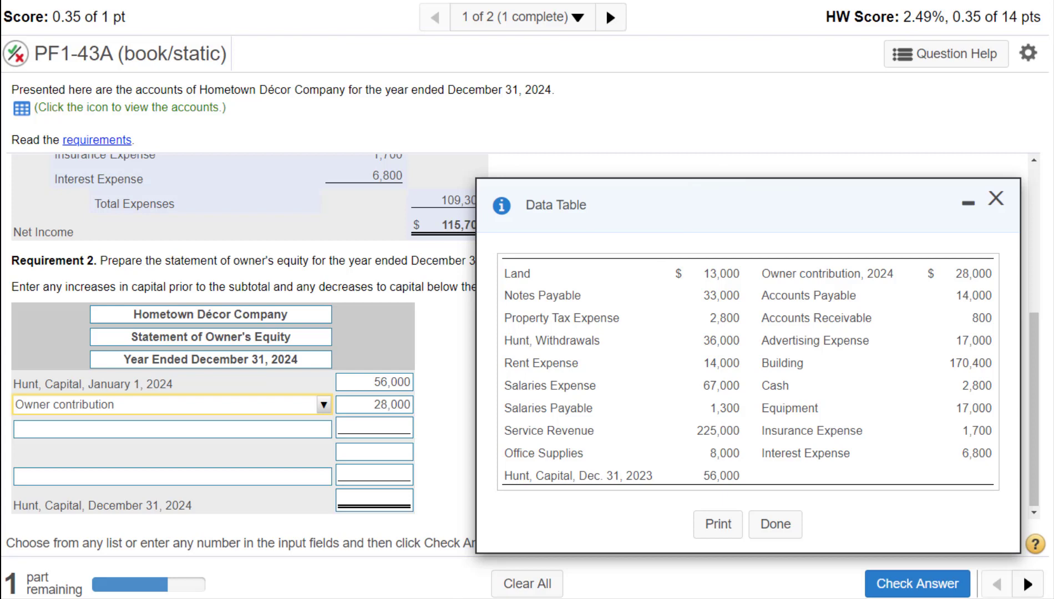
pyautogui.hotkey('alt', 'Tab')
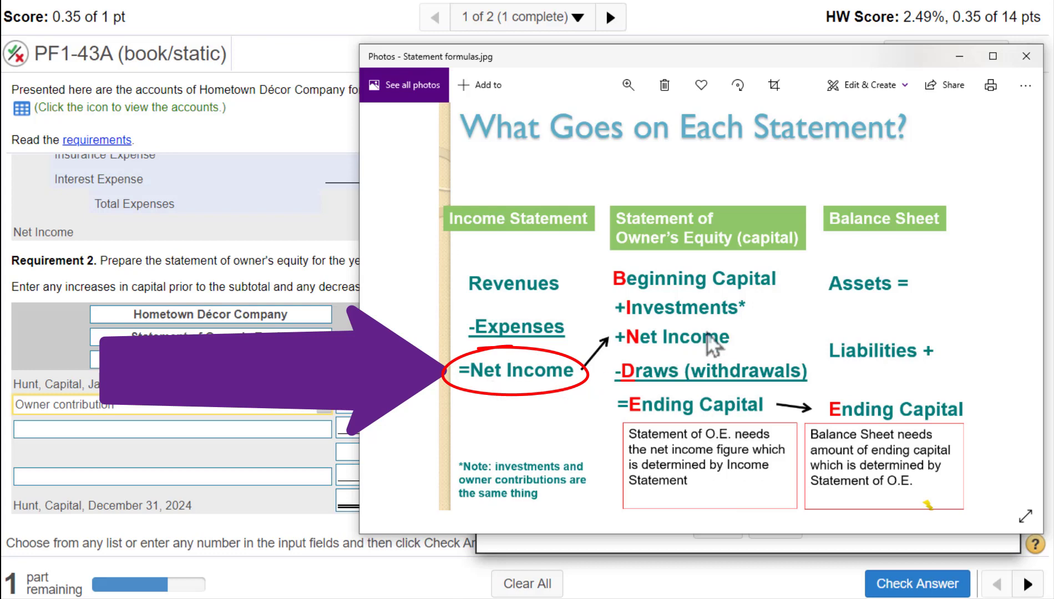
pyautogui.moveTo(628, 57); pyautogui.dragTo(1053, 139)
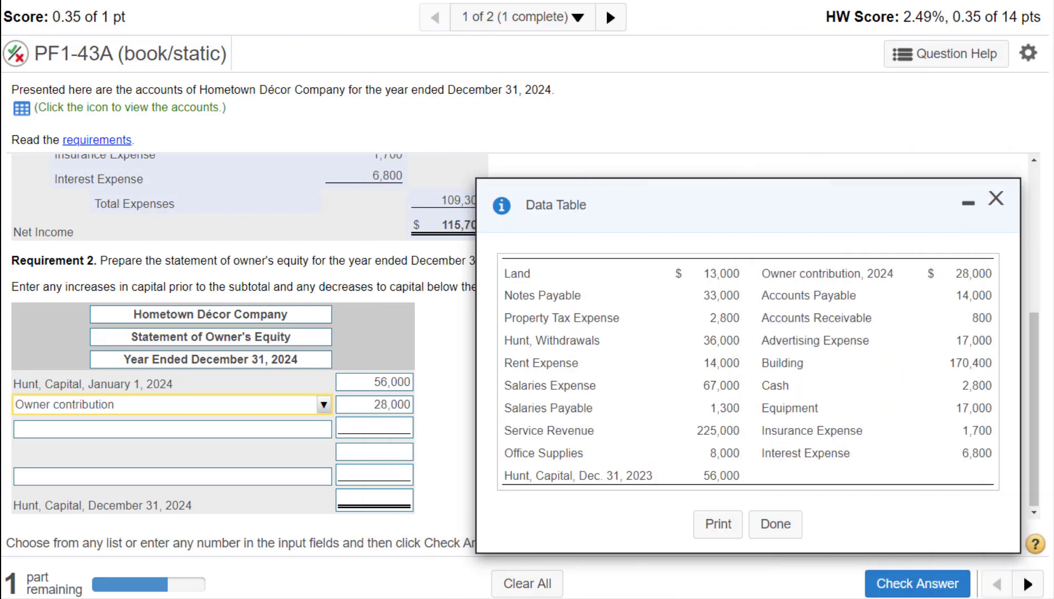
# Close the data table and take the 115,700 net income from the Requirement 1 income statement.
pyautogui.click(996, 199)
pyautogui.moveTo(1027, 367); pyautogui.dragTo(1041, 216)
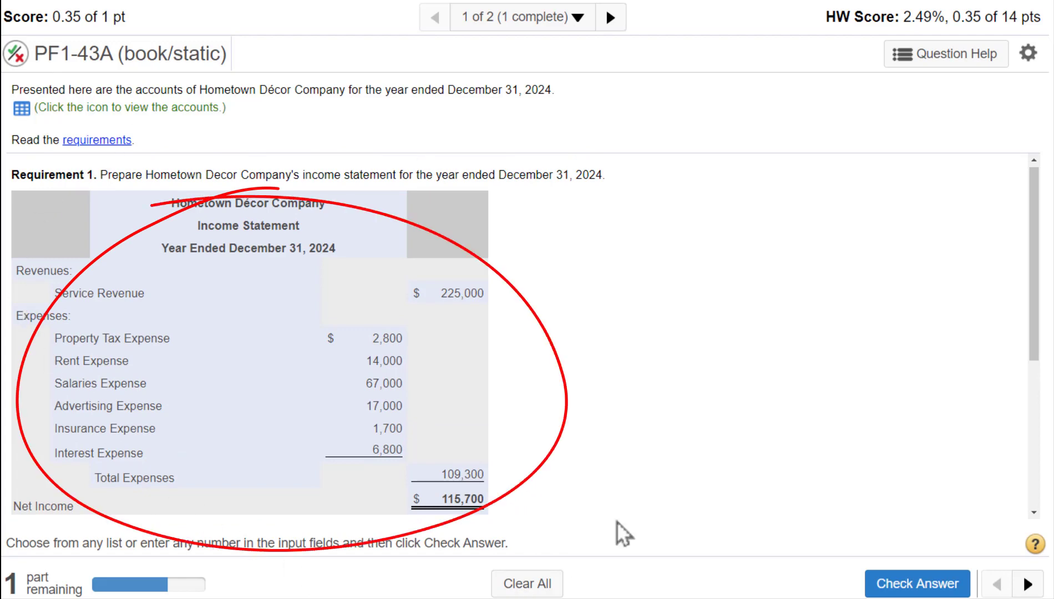
pyautogui.doubleClick(450, 500)
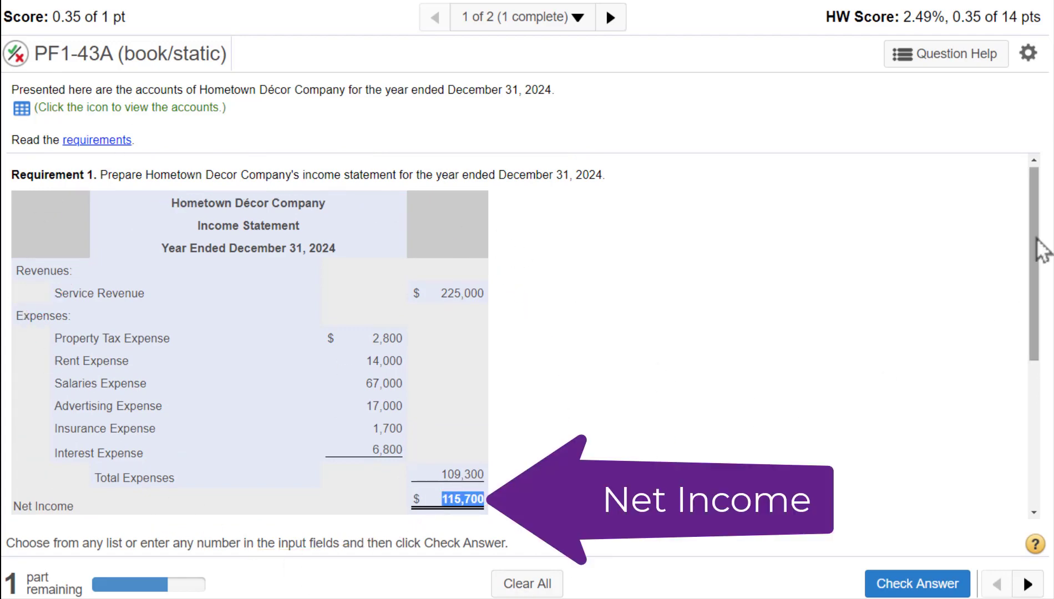
pyautogui.moveTo(1035, 269); pyautogui.dragTo(1042, 418)
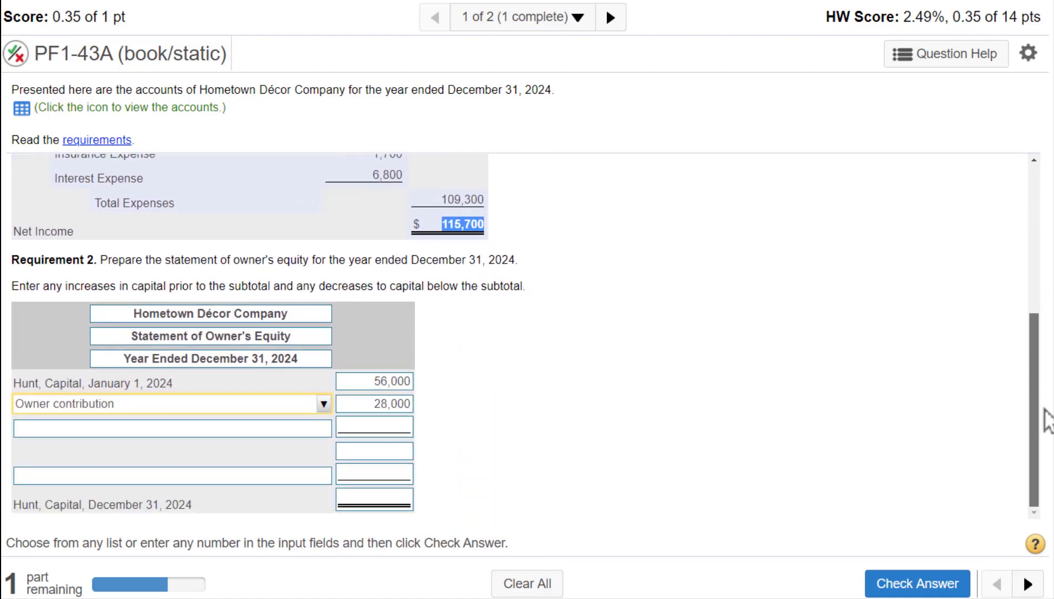
pyautogui.click(368, 426)
# Paste 115,700 on the third line and label it Net income for the year.
pyautogui.hotkey('ctrl', 'v')
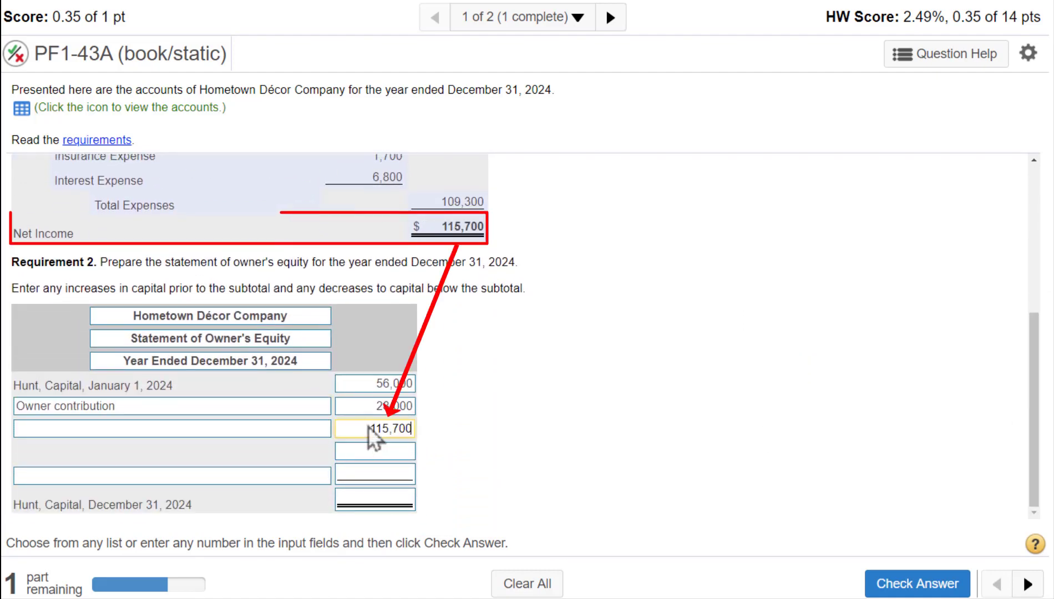
pyautogui.click(319, 432)
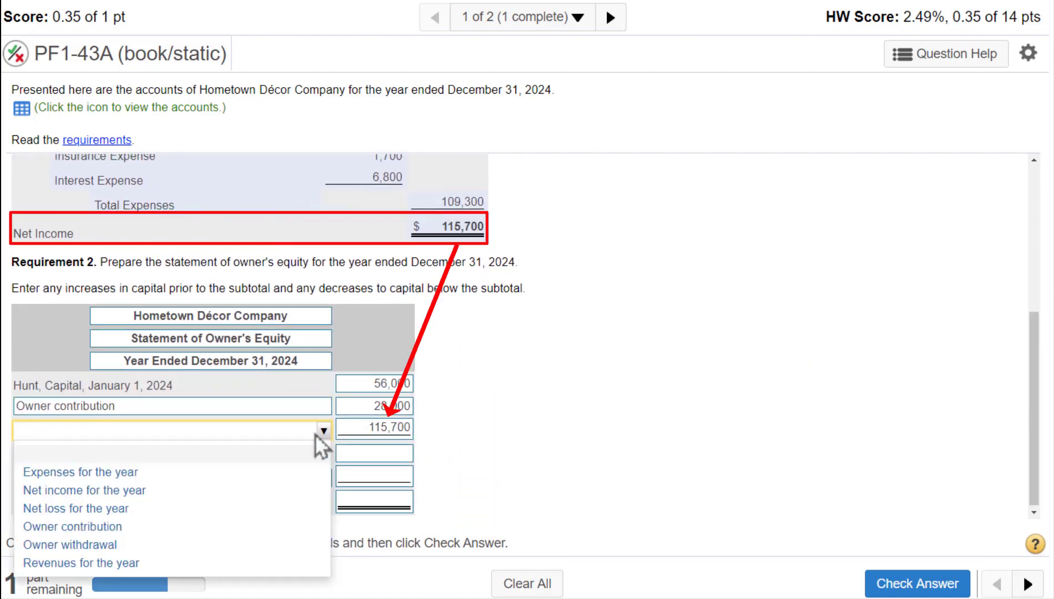
pyautogui.click(235, 490)
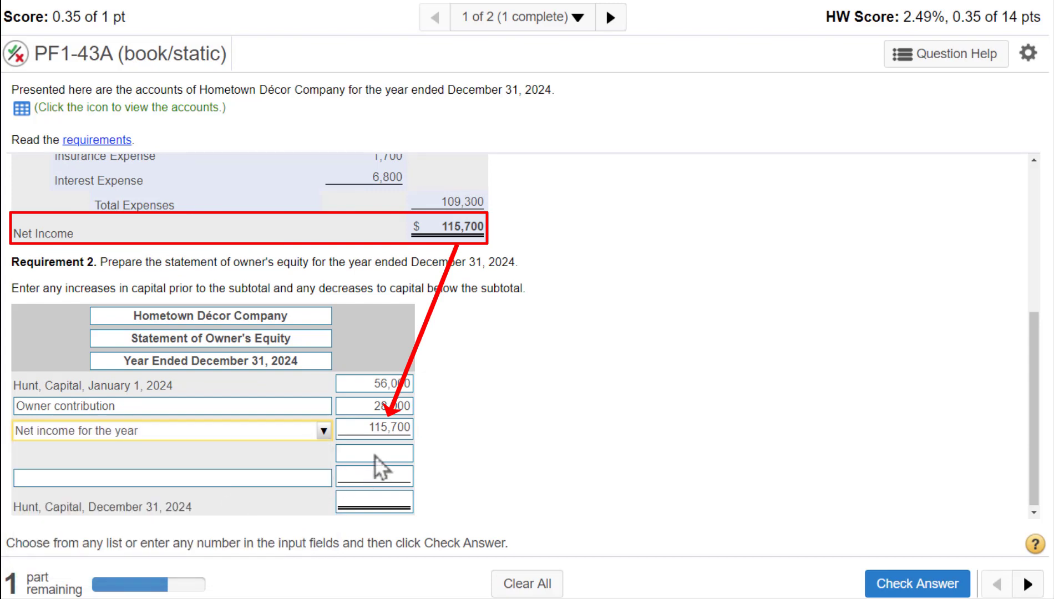
# Enter the 199,700 subtotal of 56,000, 28,000 and 115,700 beneath the net income line.
pyautogui.click(393, 454)
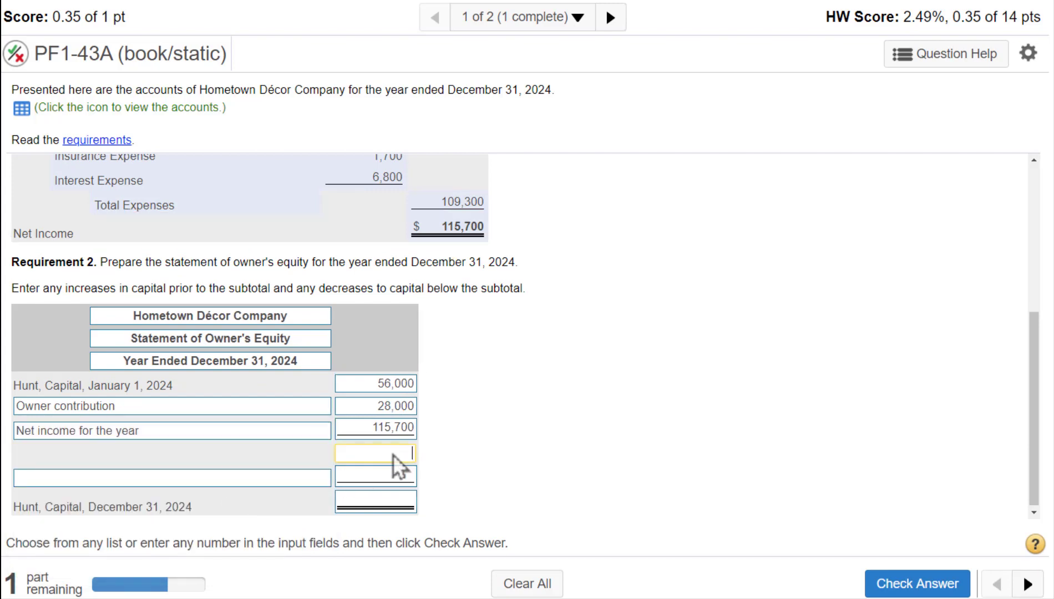
pyautogui.doubleClick(397, 384)
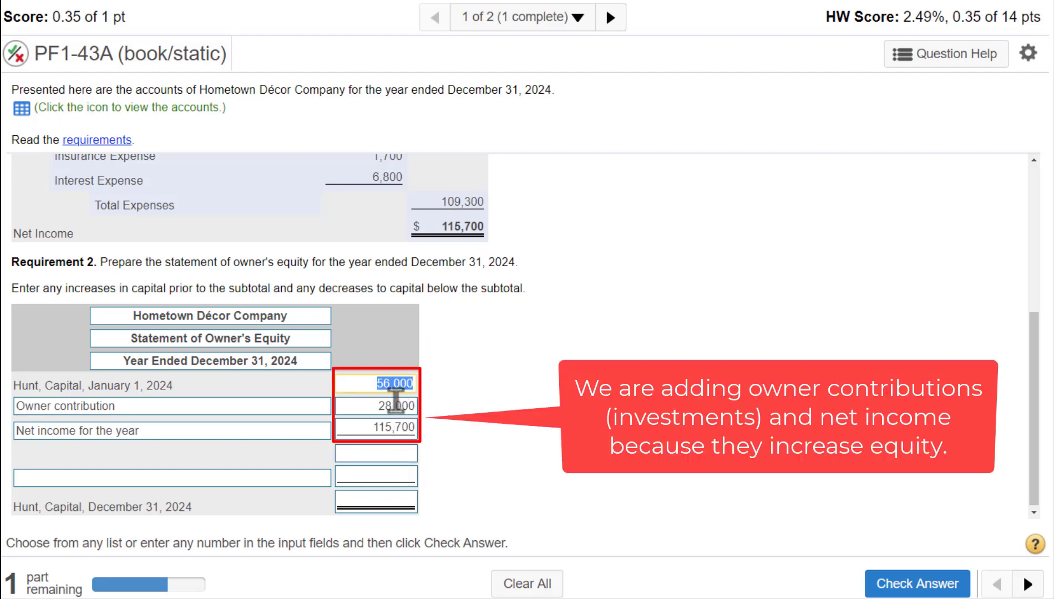
pyautogui.click(395, 405)
pyautogui.click(397, 427)
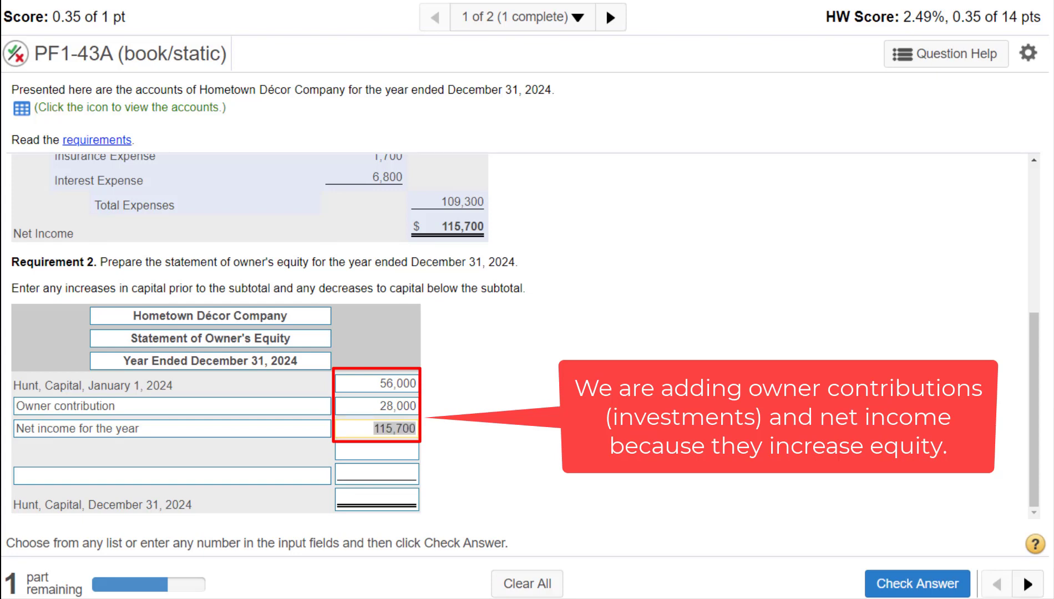
pyautogui.click(358, 451)
pyautogui.write('199')
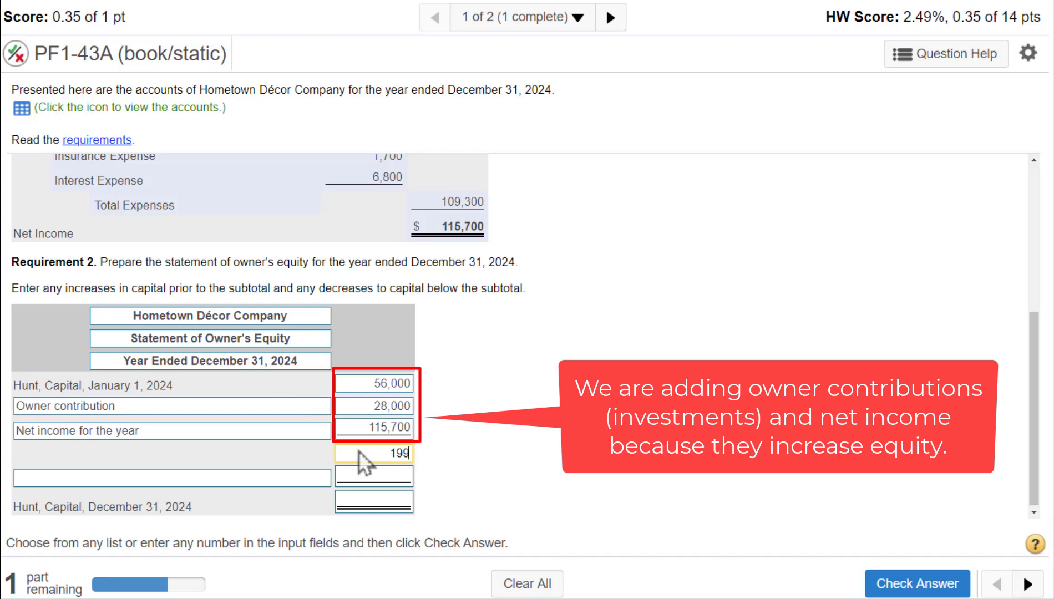
pyautogui.write(',700')
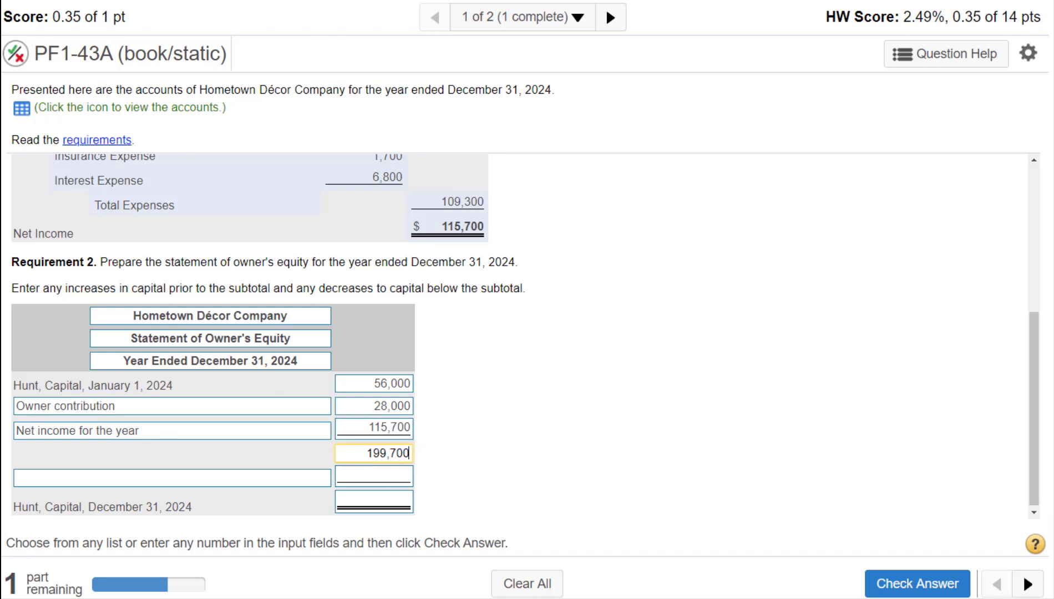
# Label the line below the 199,700 subtotal as Owner withdrawal.
pyautogui.moveTo(977, 393)
pyautogui.mouseDown()
pyautogui.moveTo(816, 129)
pyautogui.moveTo(722, 87)
pyautogui.mouseUp()
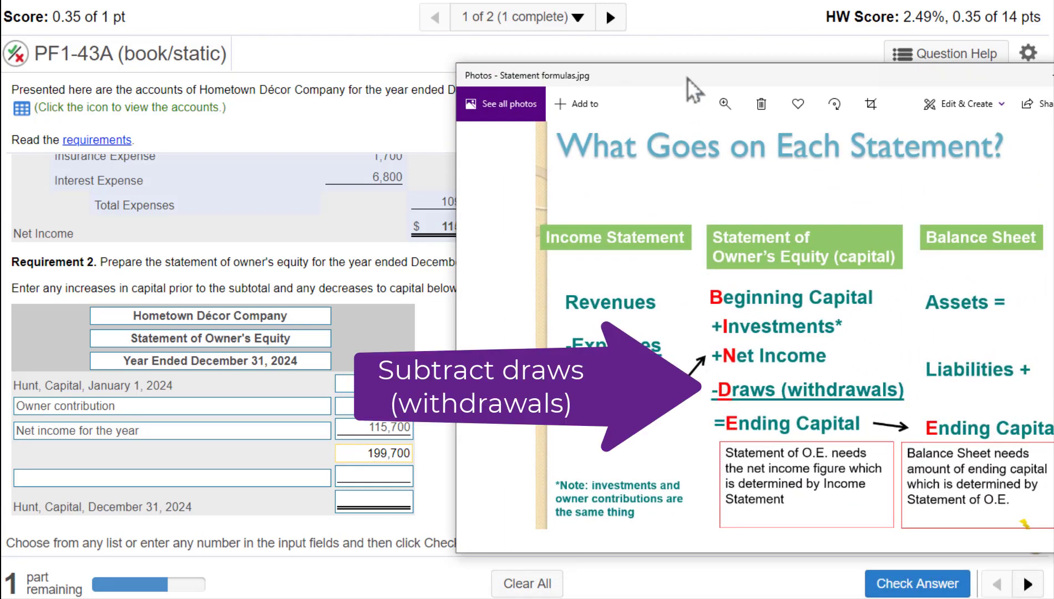
pyautogui.click(279, 479)
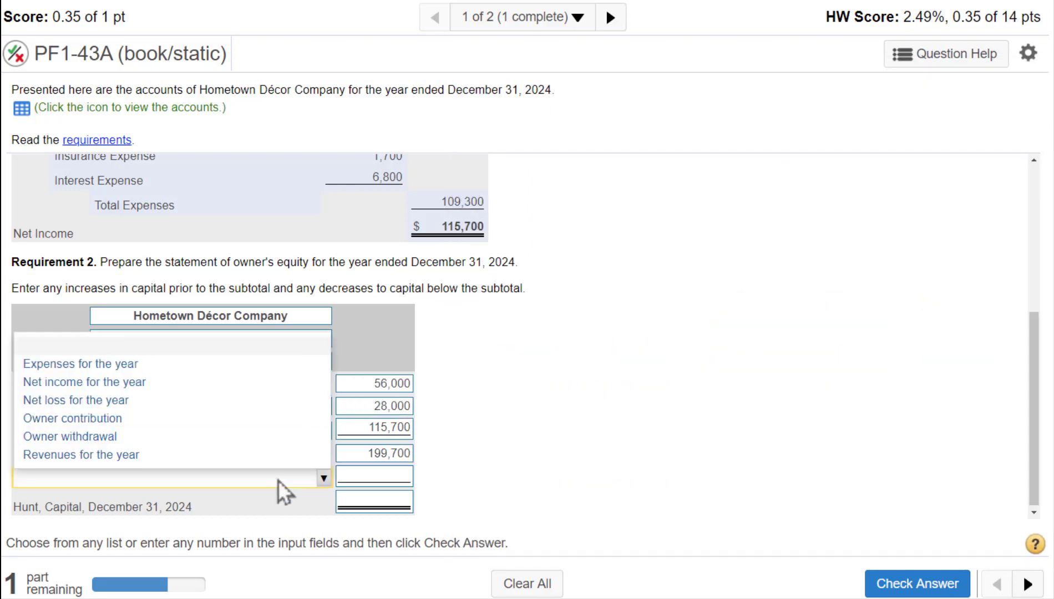
pyautogui.click(119, 438)
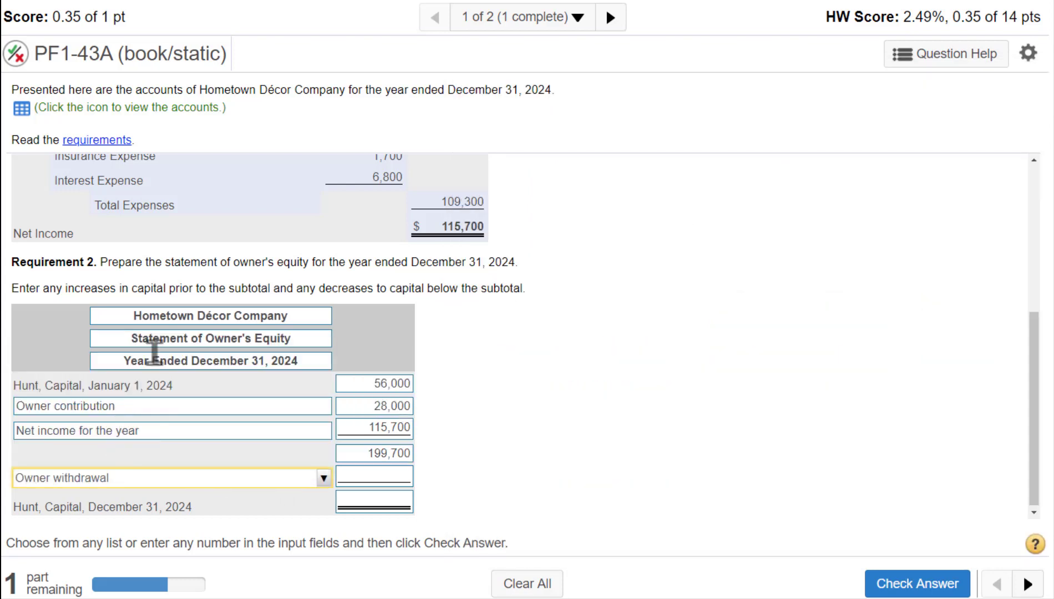
# Copy the 36,000 Hunt, Withdrawals amount from the data table into the Owner withdrawal line.
pyautogui.click(22, 109)
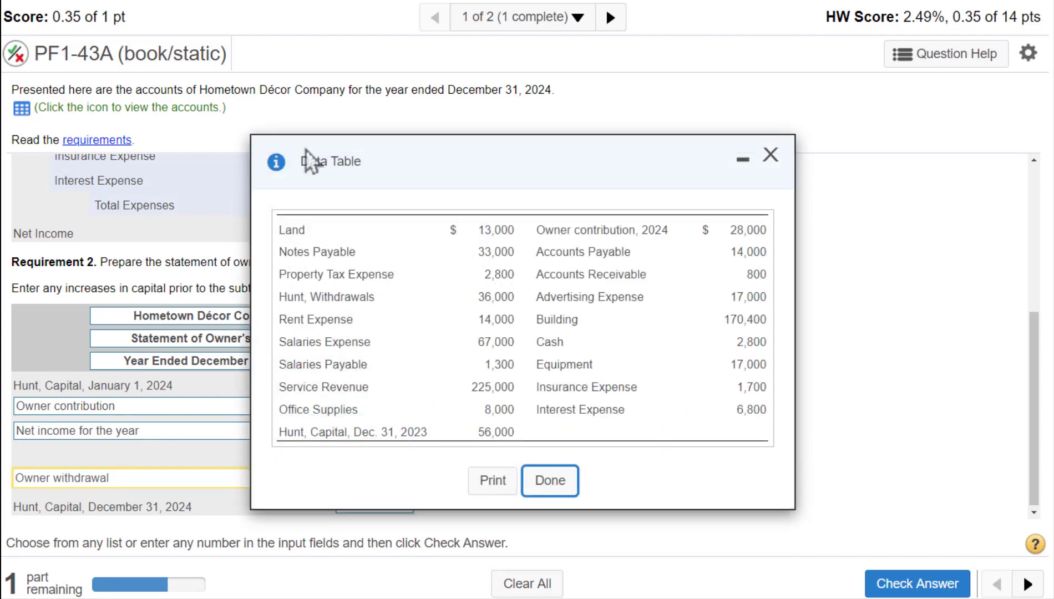
pyautogui.moveTo(484, 163); pyautogui.dragTo(708, 156)
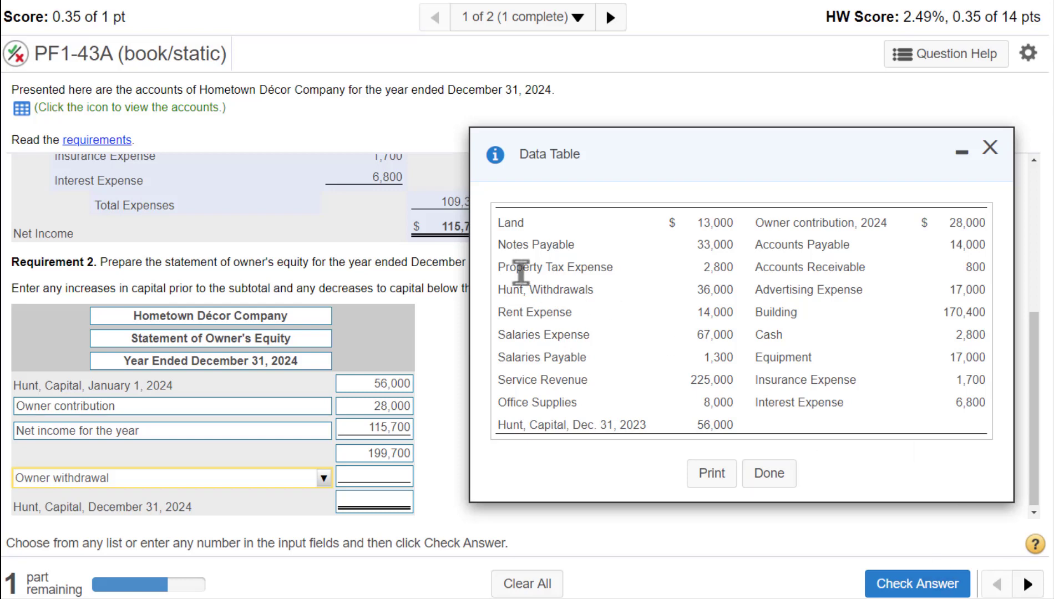
pyautogui.moveTo(506, 287)
pyautogui.mouseDown()
pyautogui.moveTo(625, 307)
pyautogui.moveTo(720, 287)
pyautogui.mouseUp()
pyautogui.doubleClick(713, 284)
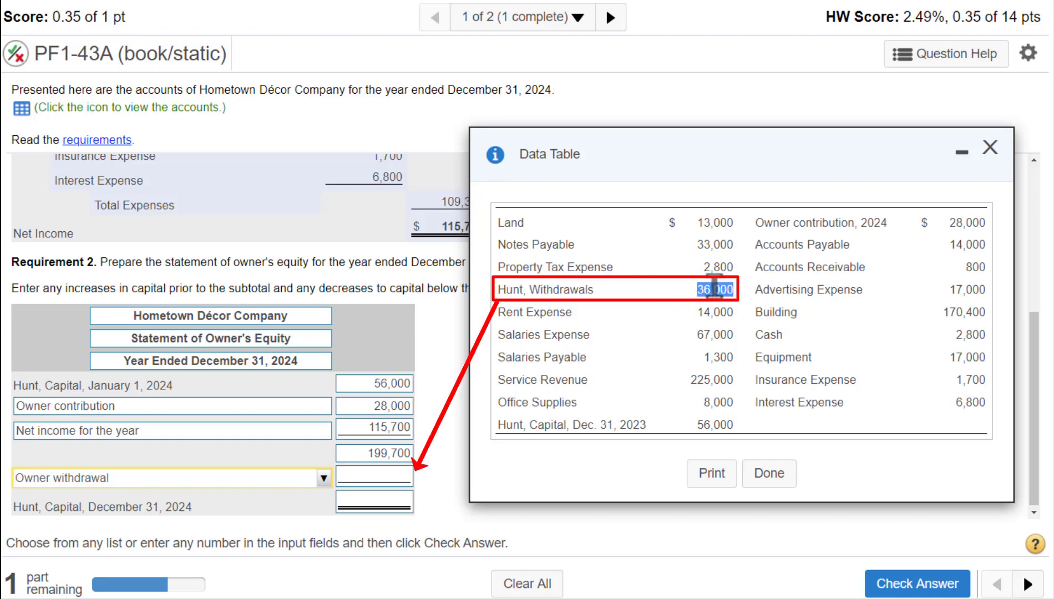
pyautogui.hotkey('ctrl', 'c')
pyautogui.click(369, 476)
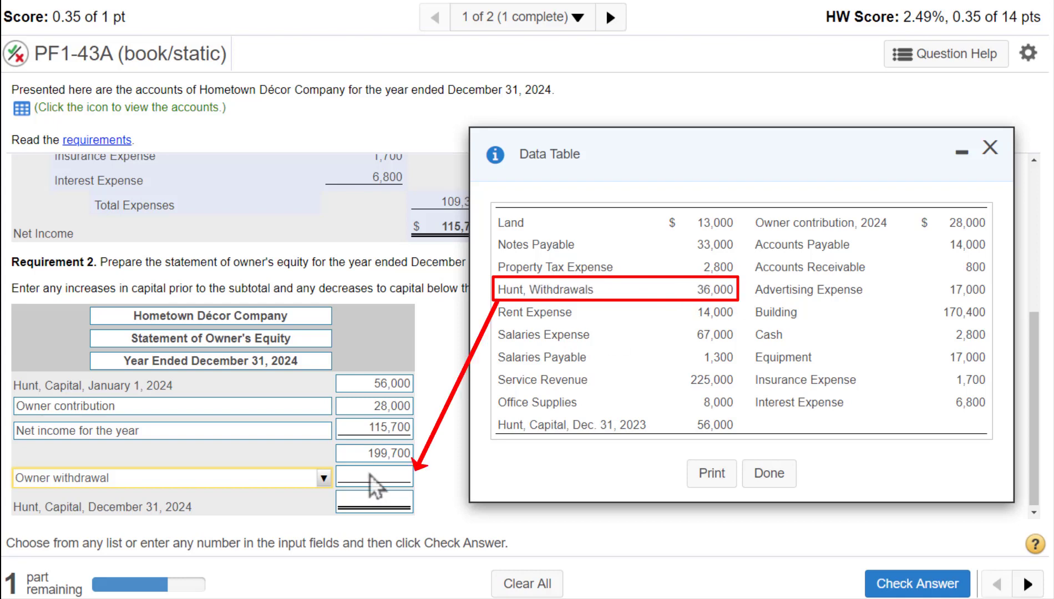
pyautogui.hotkey('ctrl', 'v')
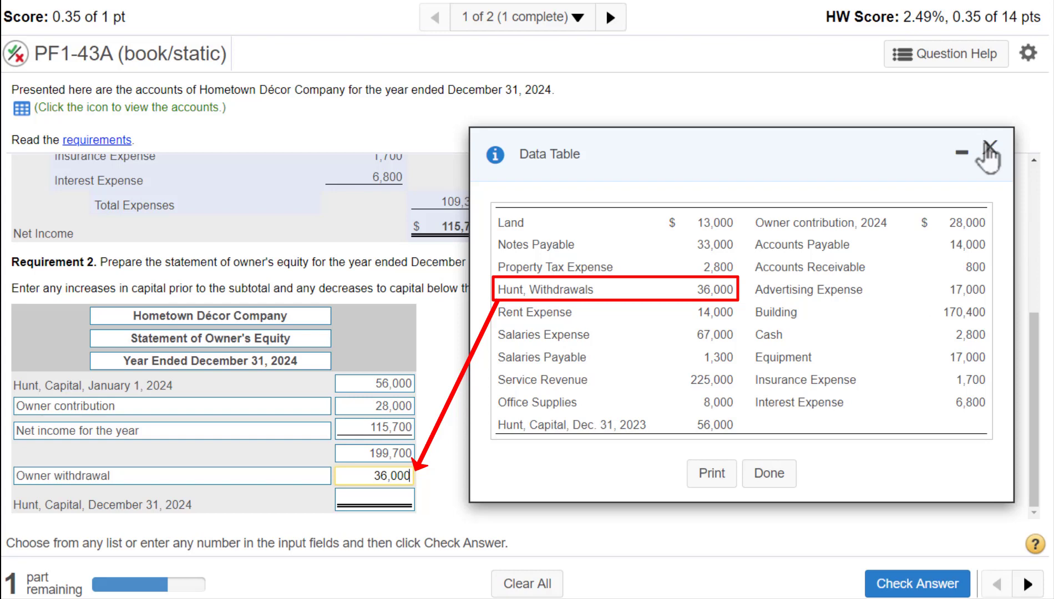
pyautogui.click(988, 148)
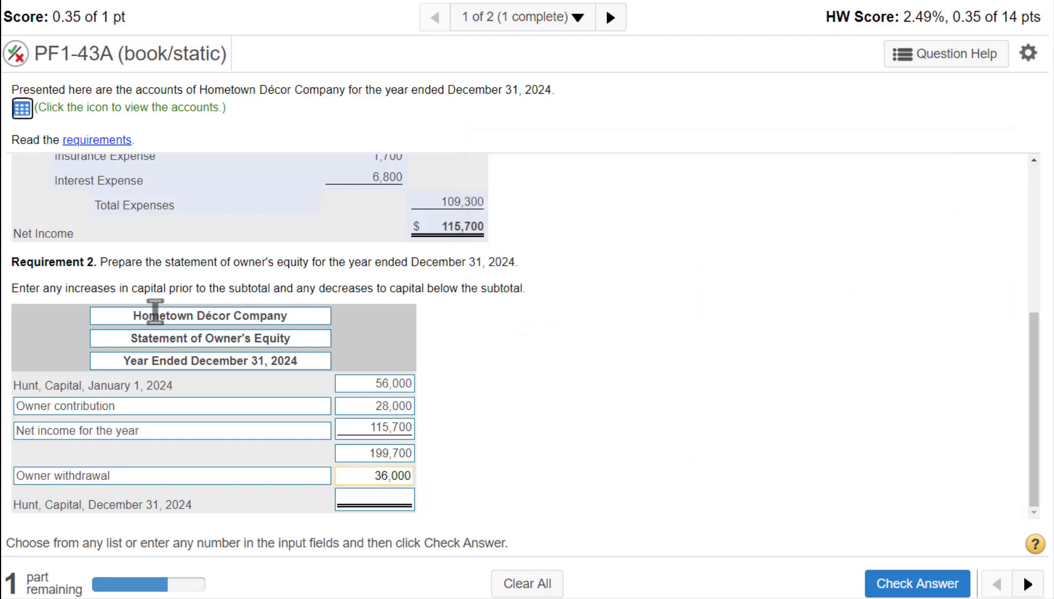
# Make the Owner withdrawal amount negative, –36,000, so it is subtracted from the 199,700 subtotal.
pyautogui.moveTo(103, 288); pyautogui.dragTo(517, 289)
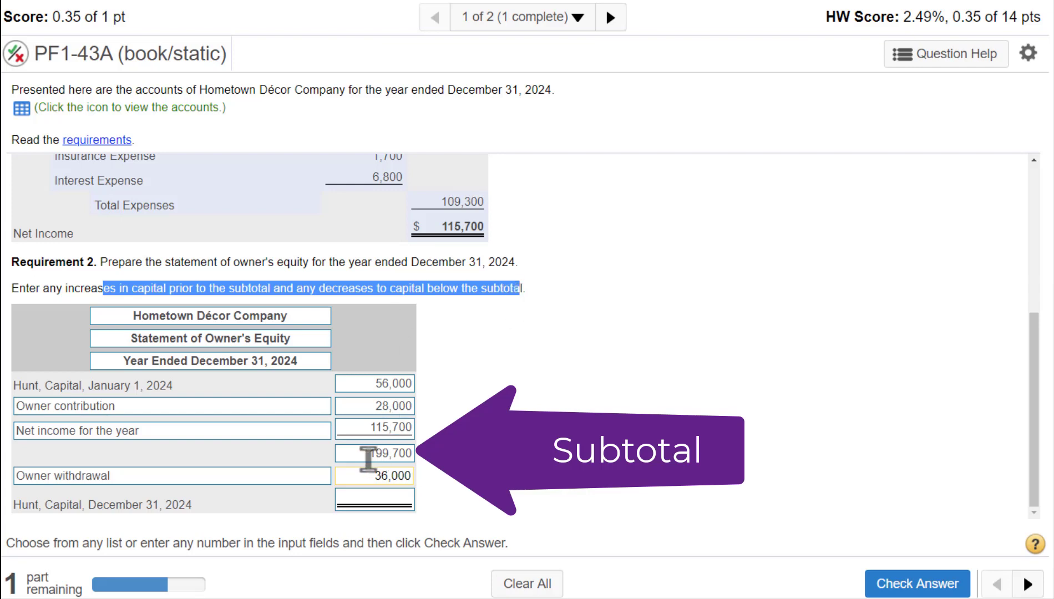
pyautogui.click(386, 453)
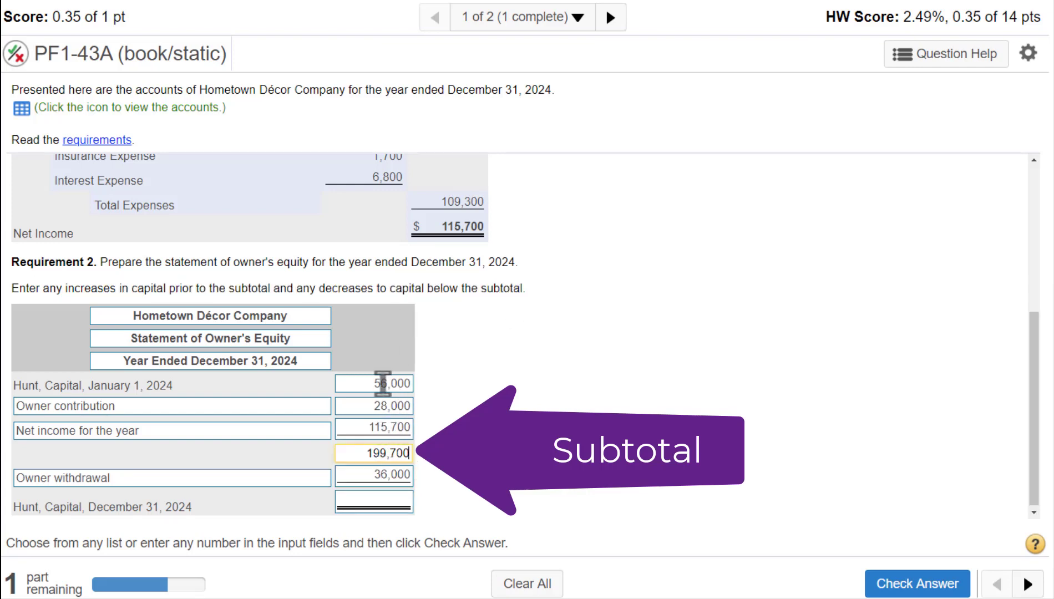
pyautogui.click(374, 477)
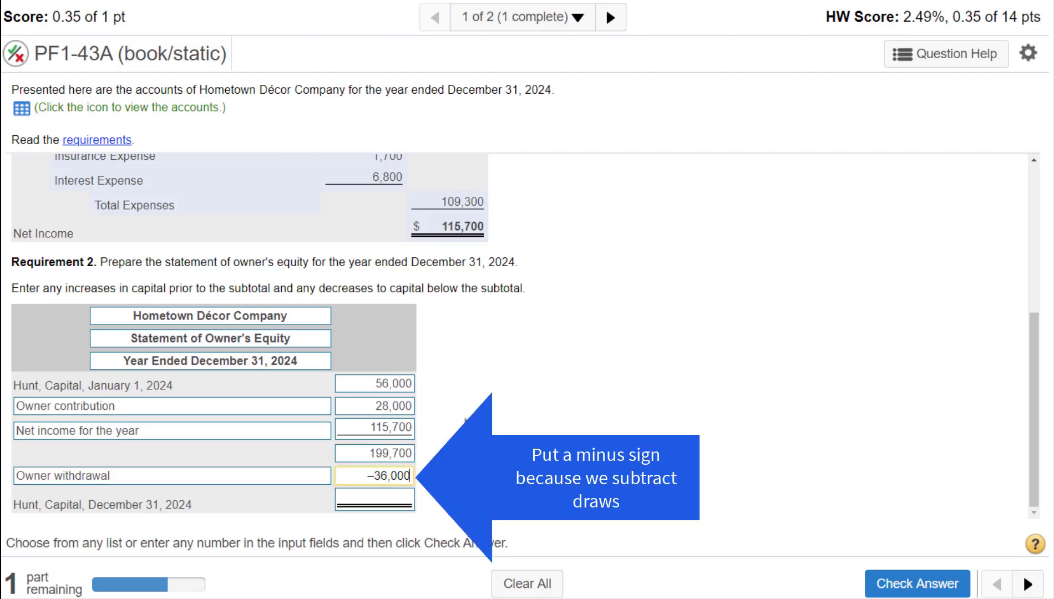
# Open the Question Help calculator, move it aside, and enter the 199,700 subtotal.
pyautogui.click(901, 53)
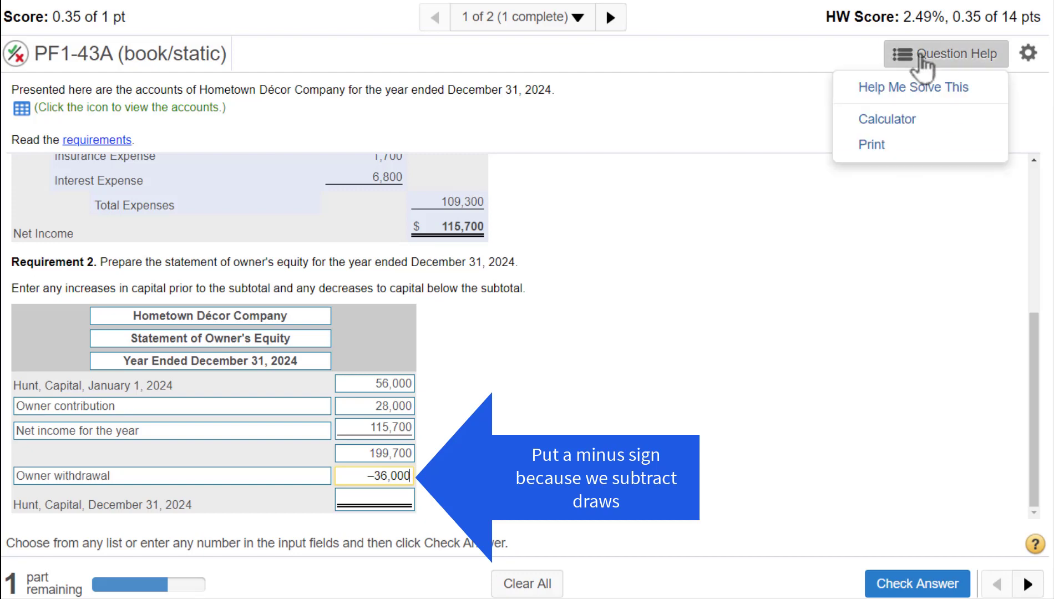
pyautogui.click(885, 120)
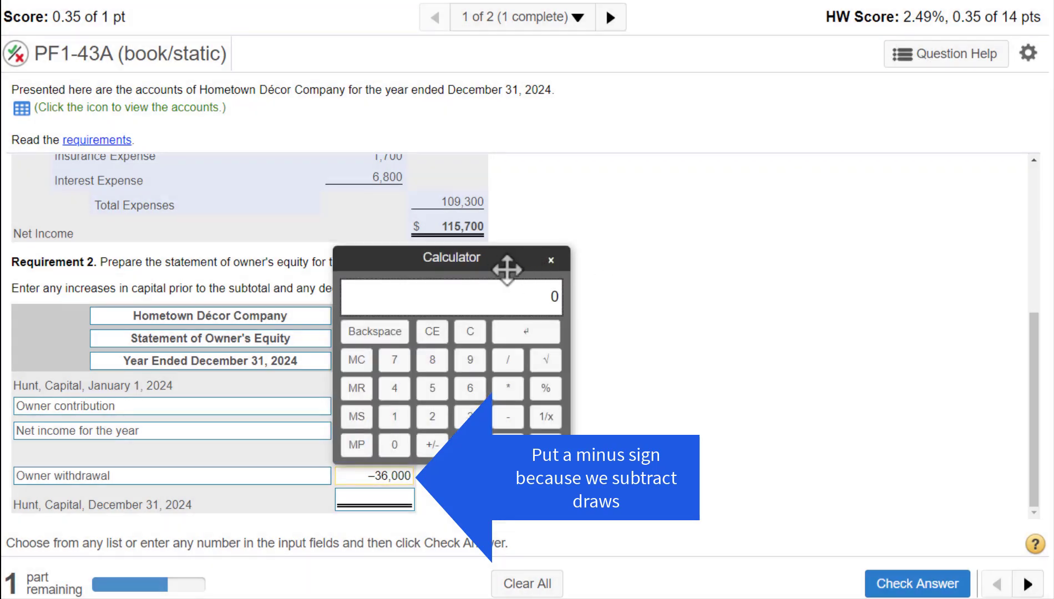
pyautogui.moveTo(527, 258); pyautogui.dragTo(645, 277)
pyautogui.moveTo(496, 258); pyautogui.dragTo(737, 236)
pyautogui.click(513, 285)
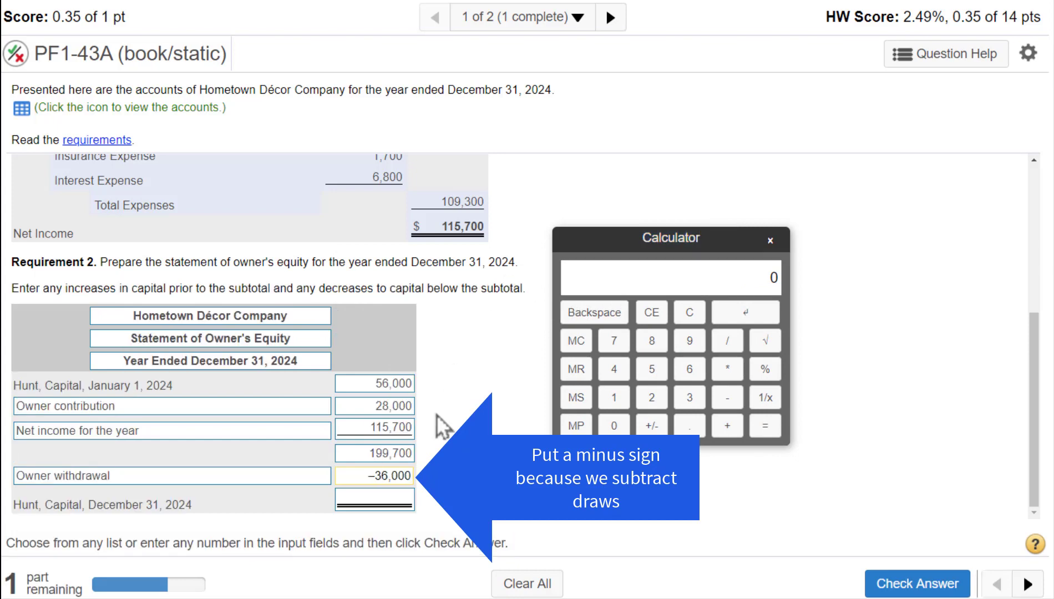
pyautogui.click(387, 453)
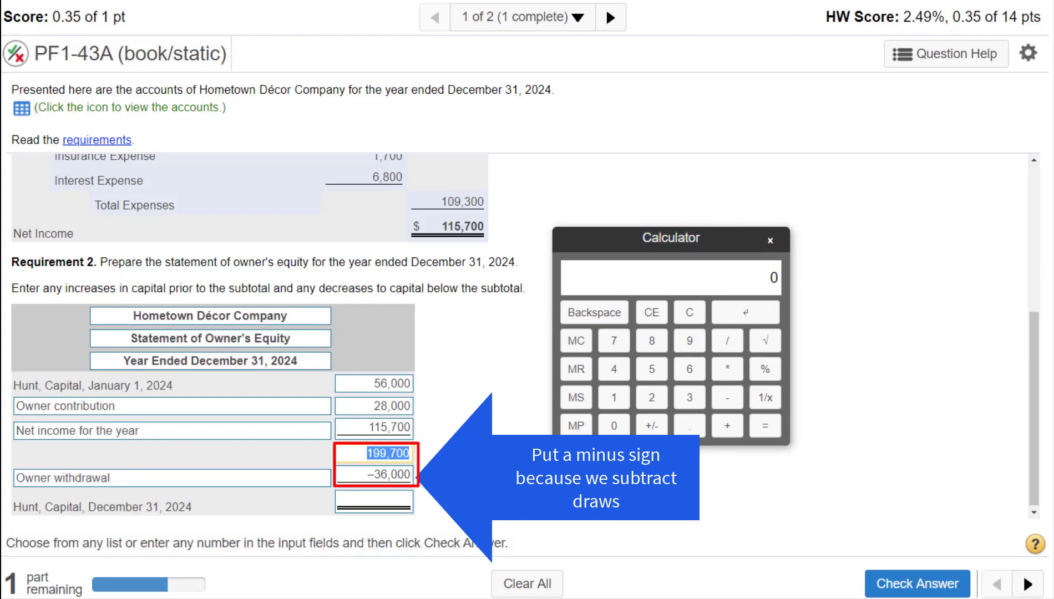
pyautogui.click(613, 397)
pyautogui.doubleClick(689, 341)
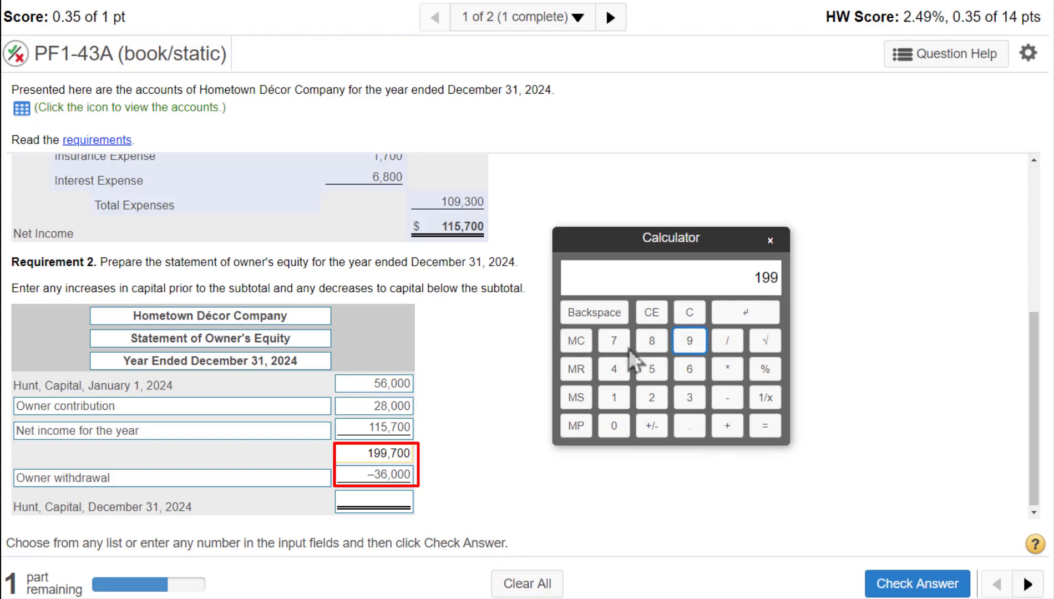
pyautogui.click(613, 340)
pyautogui.click(612, 425)
pyautogui.click(613, 426)
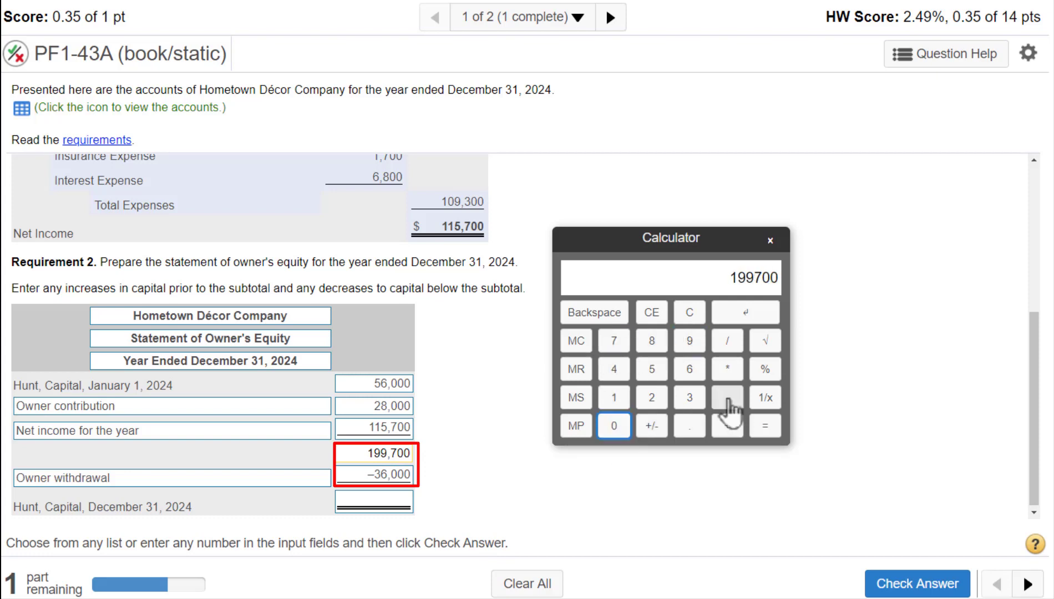
# Subtract the 36,000 withdrawals and insert 163,700 as December 31, 2024 capital.
pyautogui.click(730, 407)
pyautogui.doubleClick(393, 474)
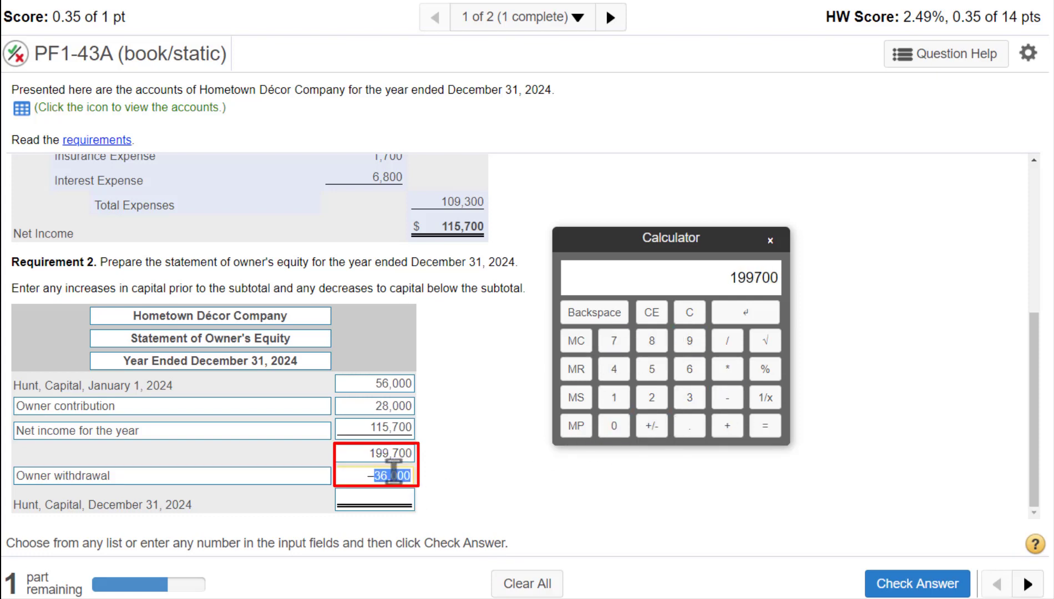
pyautogui.click(689, 397)
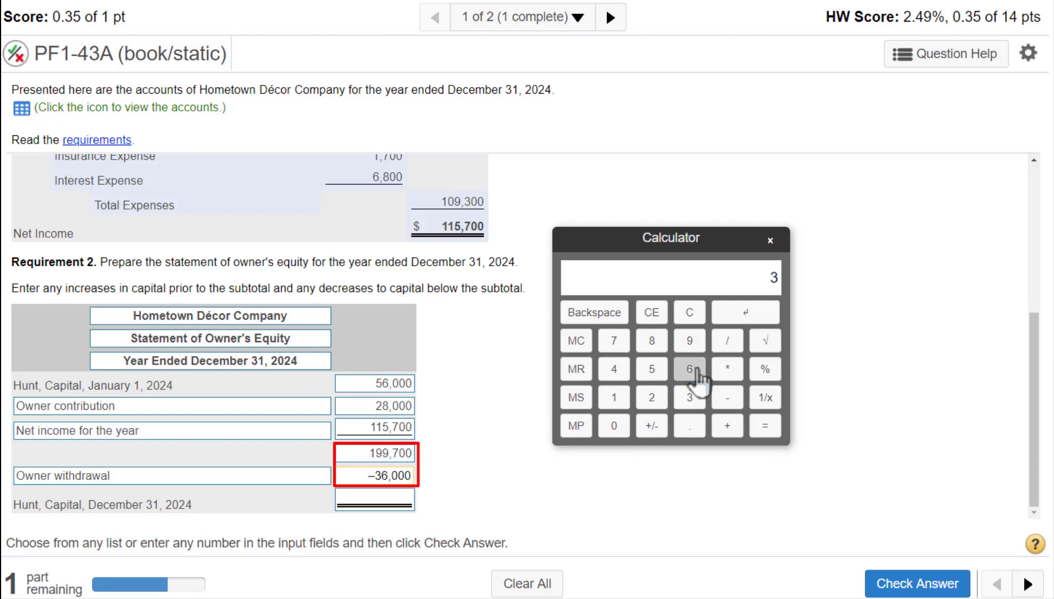
pyautogui.click(689, 369)
pyautogui.click(613, 426)
pyautogui.click(614, 425)
pyautogui.click(614, 425)
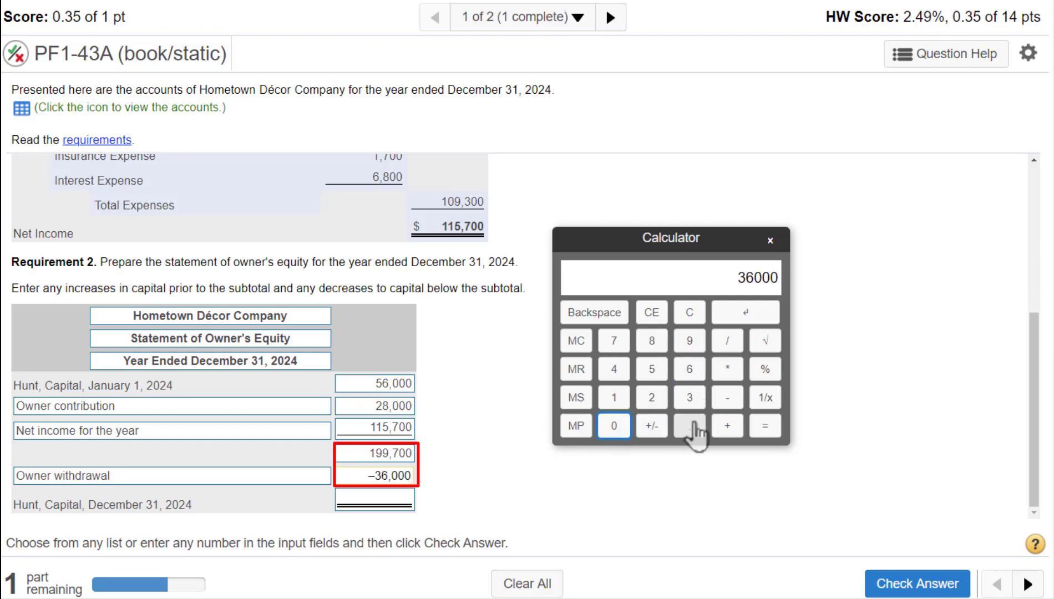
pyautogui.click(765, 425)
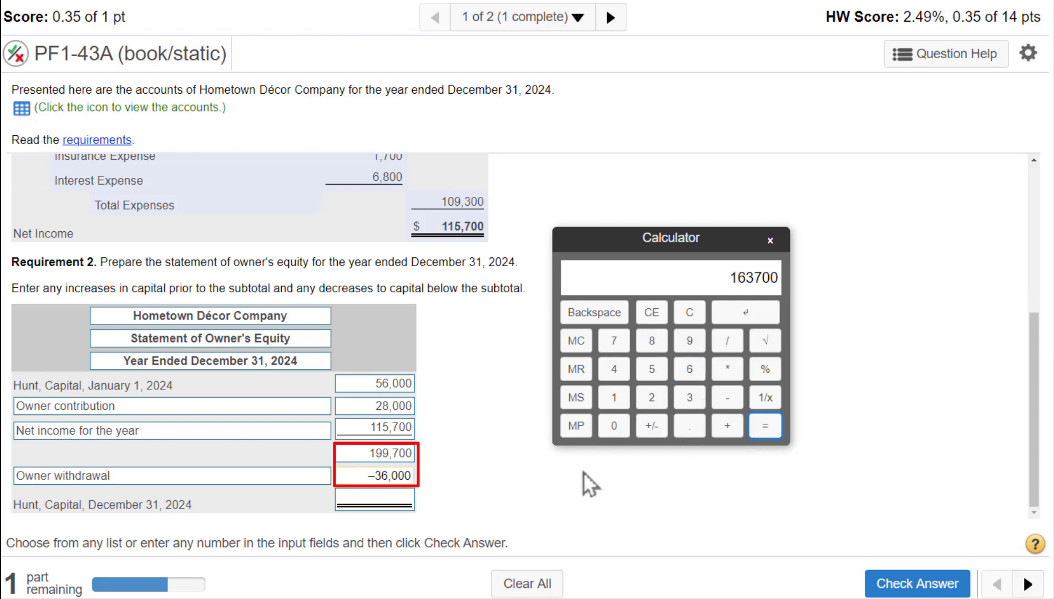
pyautogui.click(382, 501)
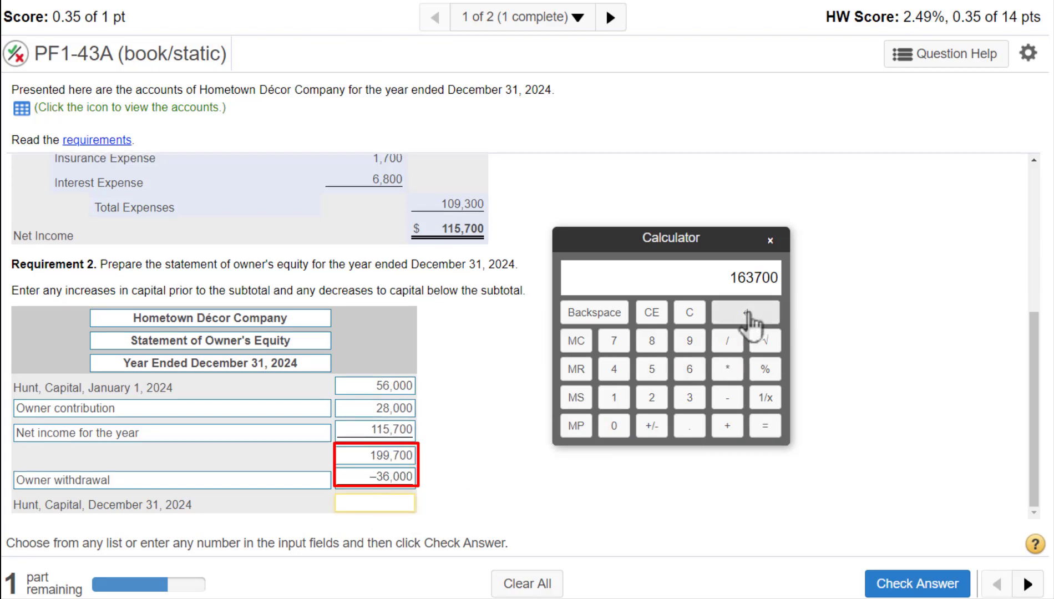
pyautogui.click(752, 319)
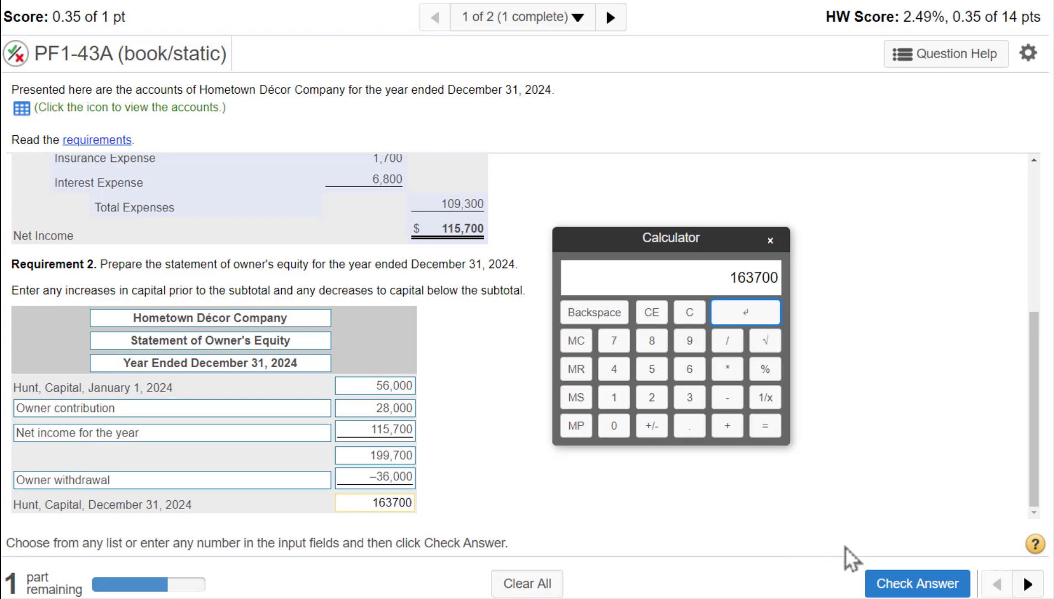
# Check the answer and dismiss the Well done! message.
pyautogui.click(916, 586)
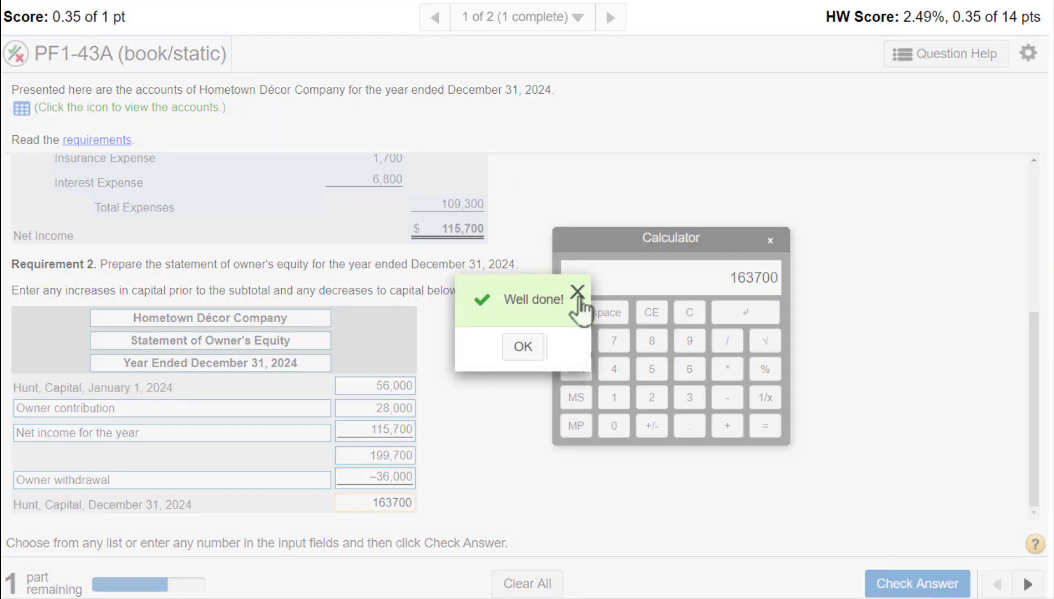
pyautogui.click(576, 292)
pyautogui.scroll(5, 491, 329)
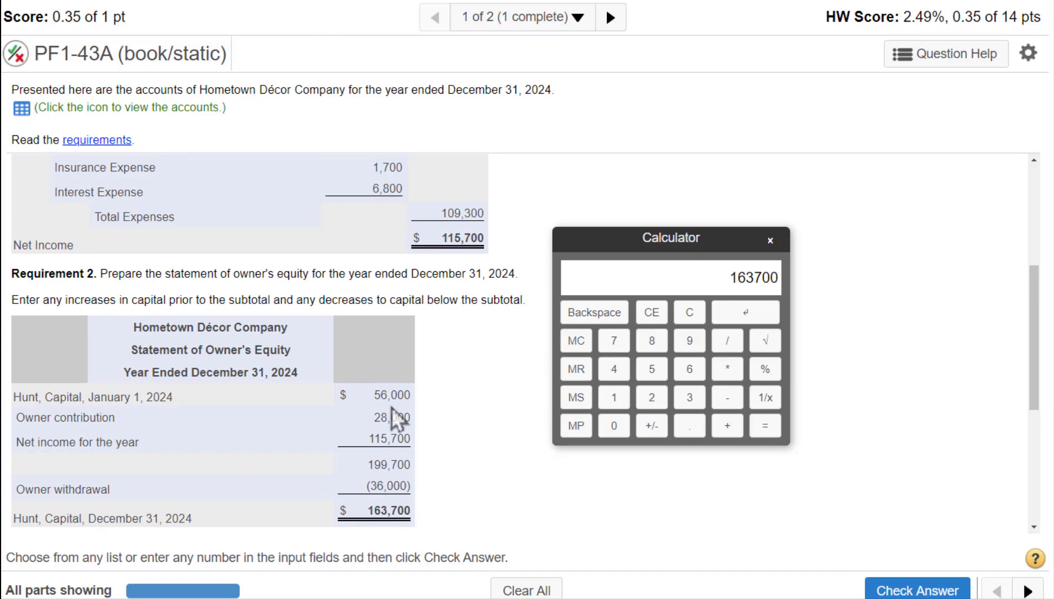
# Review the 56,000, 115,700 and 163,700 capital figures, then close the calculator.
pyautogui.doubleClick(388, 389)
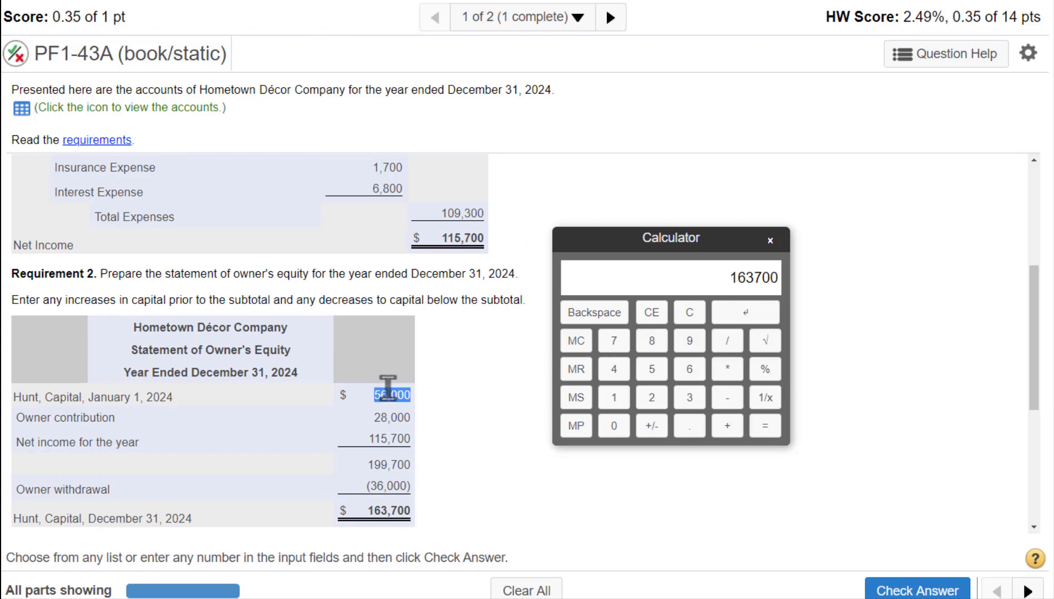
pyautogui.doubleClick(378, 508)
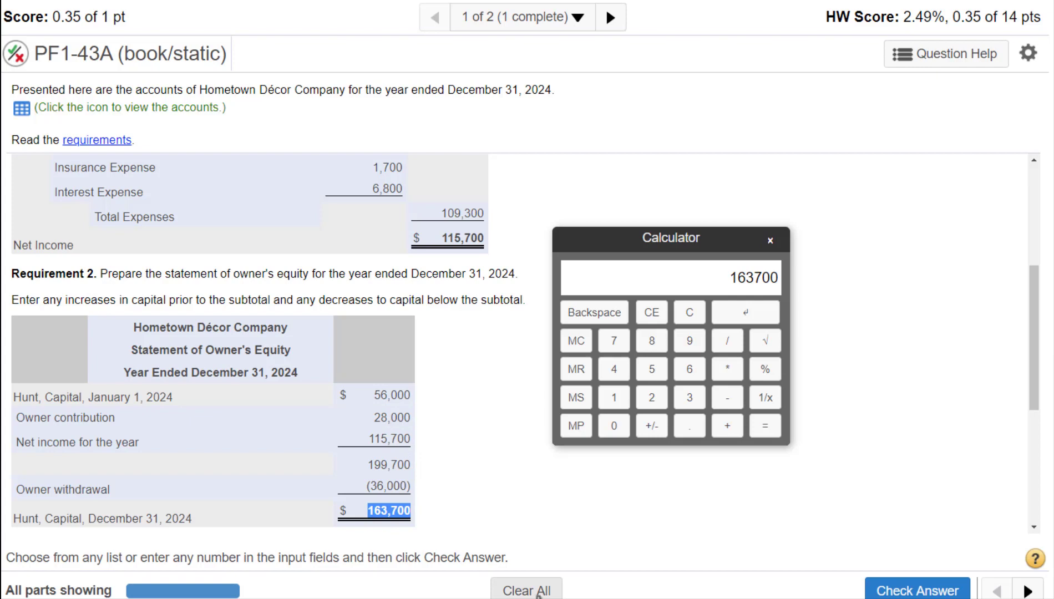
pyautogui.doubleClick(394, 439)
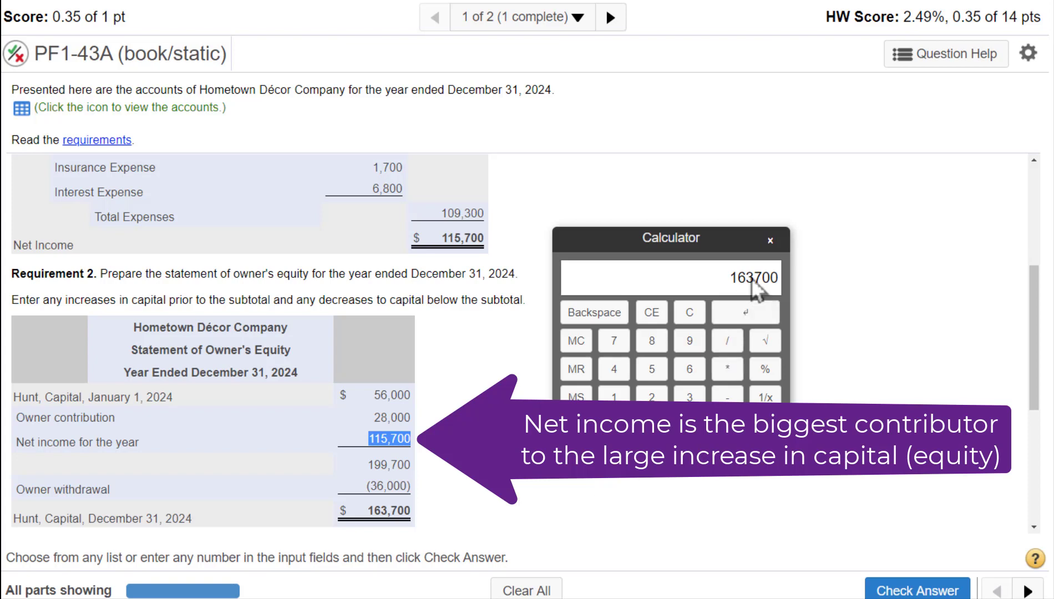
pyautogui.click(770, 240)
pyautogui.scroll(-5, 744, 310)
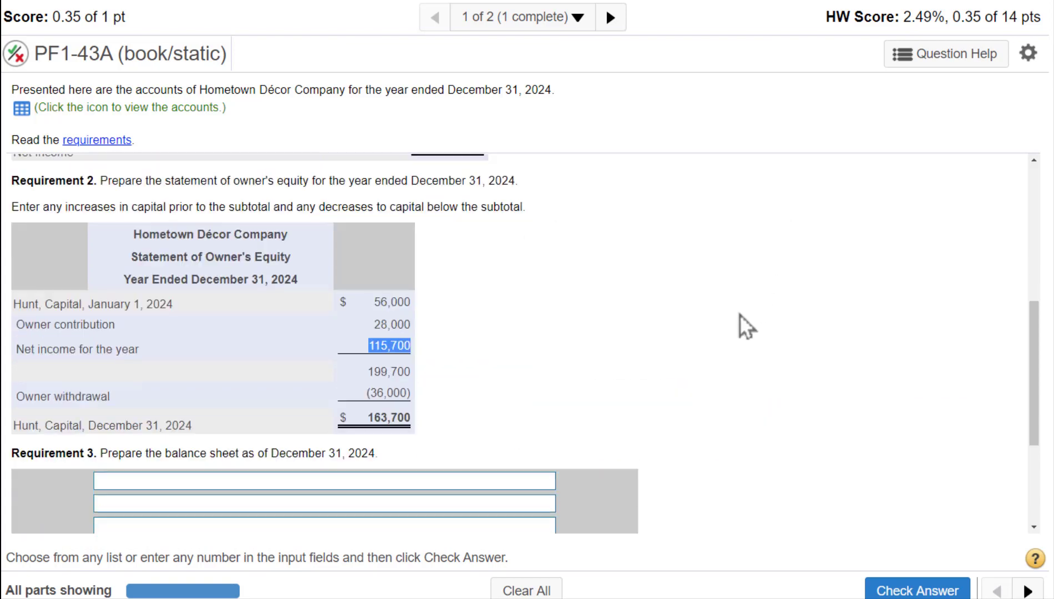